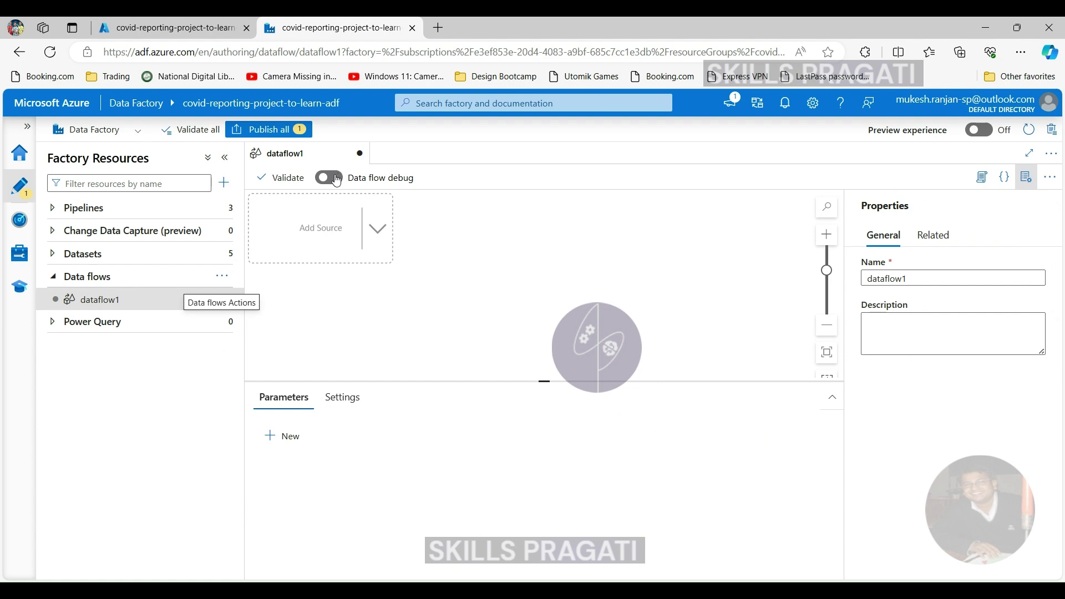
Turn on data flow debug using AutoResolveIntegrationRuntime with a debug time to live of 1 hour
{"action": "left_click", "coordinate": [330, 178]}
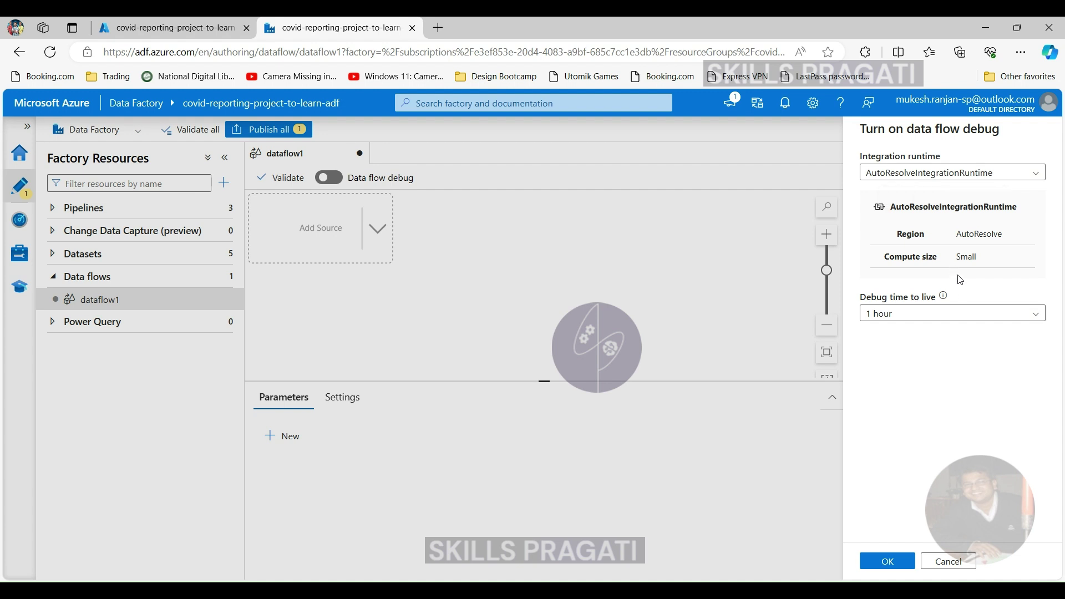
{"action": "left_click", "coordinate": [888, 562]}
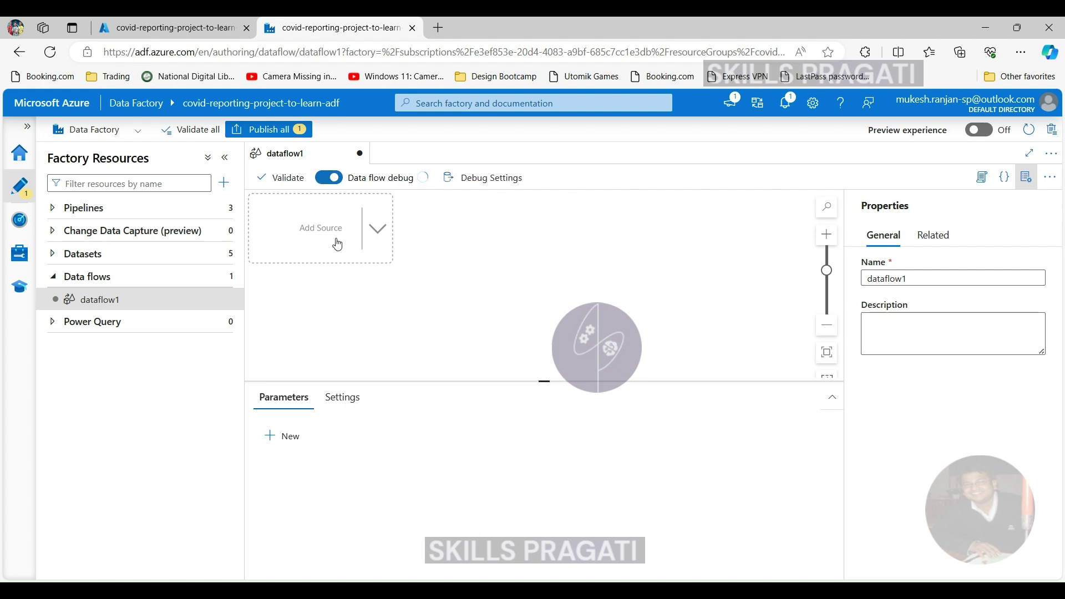
Review the general settings and data flow runtime configuration of the AutoResolve integration runtime
{"action": "left_click", "coordinate": [20, 254]}
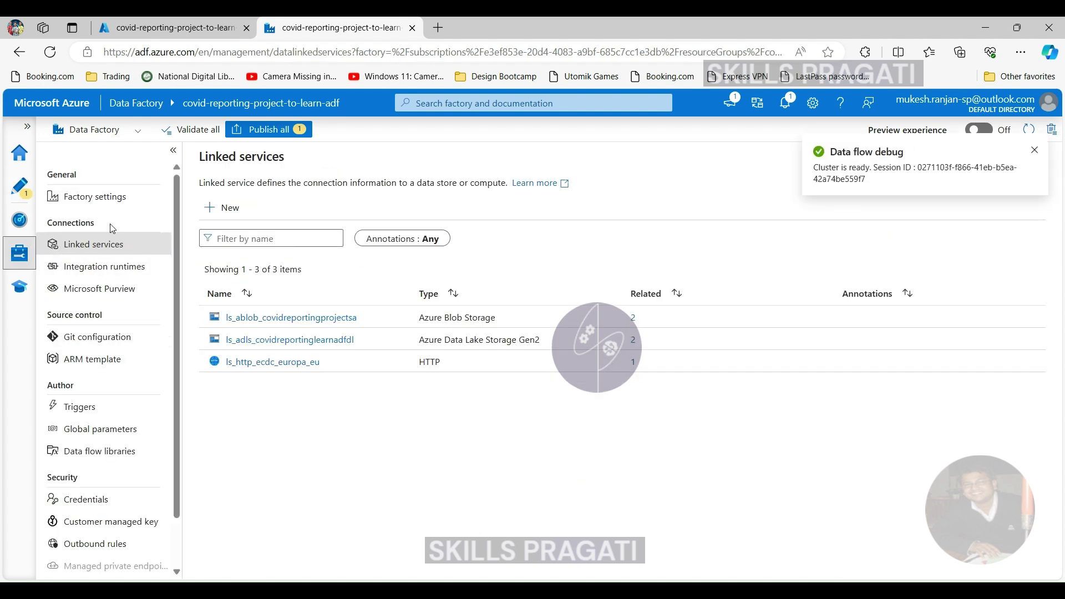
{"action": "left_click", "coordinate": [105, 266]}
{"action": "left_click", "coordinate": [233, 213]}
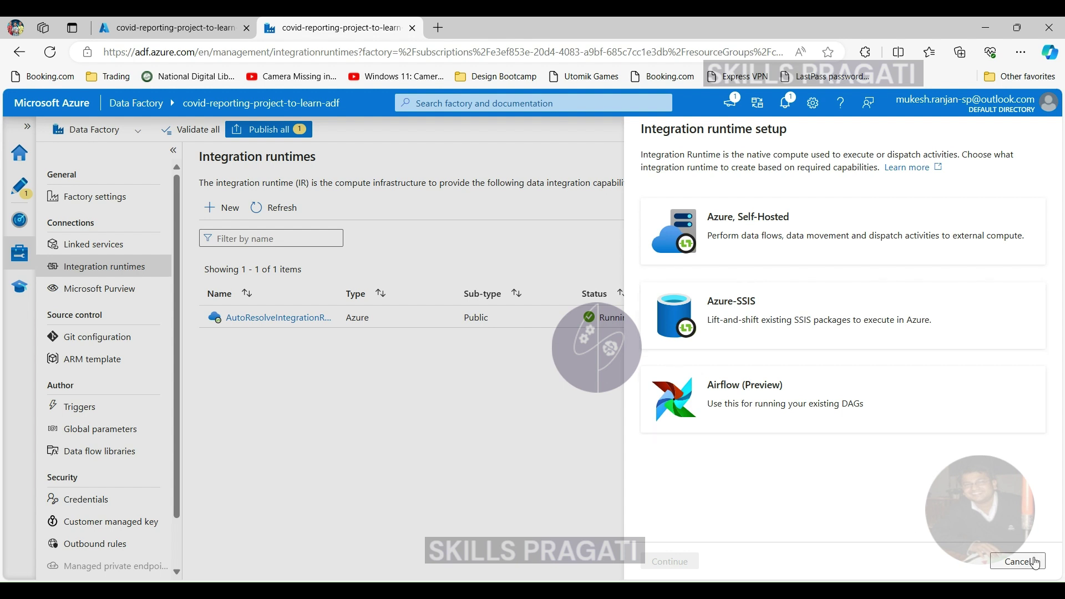
{"action": "left_click", "coordinate": [1018, 562]}
{"action": "left_click", "coordinate": [257, 317]}
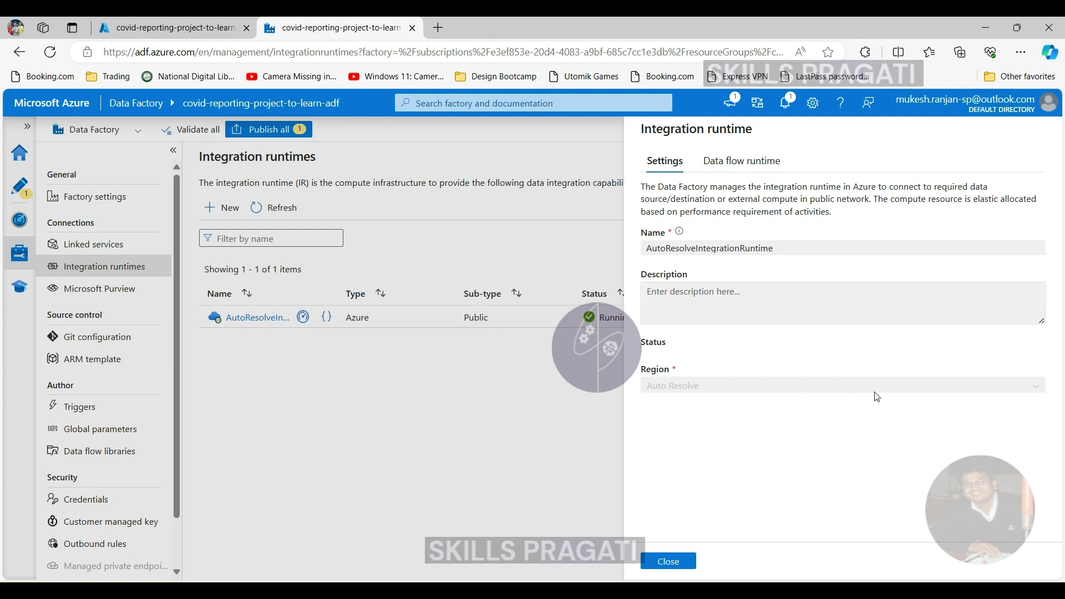
{"action": "left_click", "coordinate": [743, 158]}
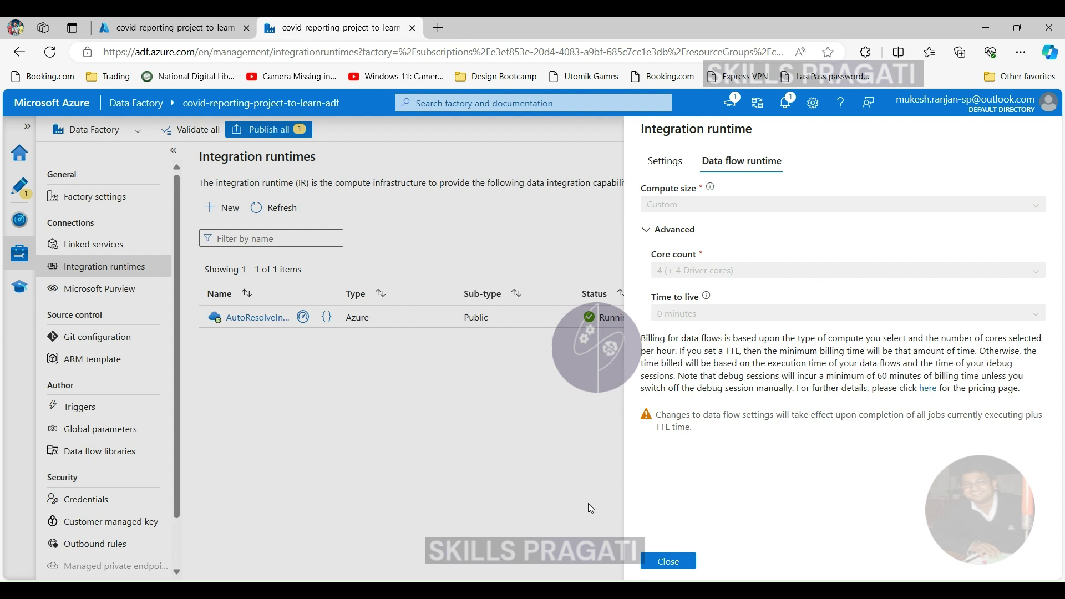
{"action": "left_click", "coordinate": [668, 561]}
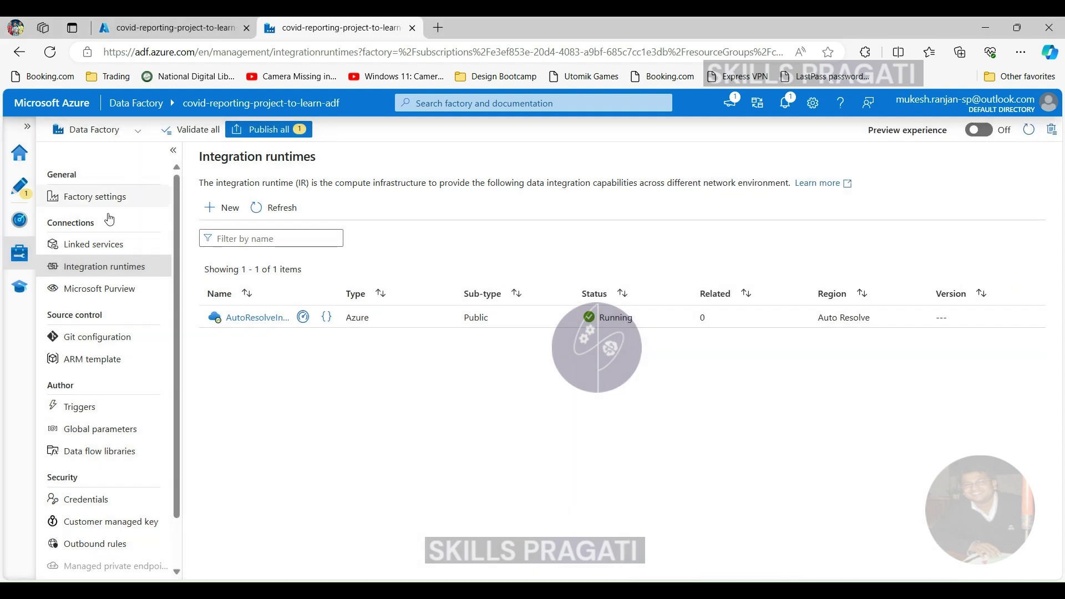
Return to the data flow in authoring and rename it as df_transform_cases_deaths
{"action": "left_click", "coordinate": [19, 185]}
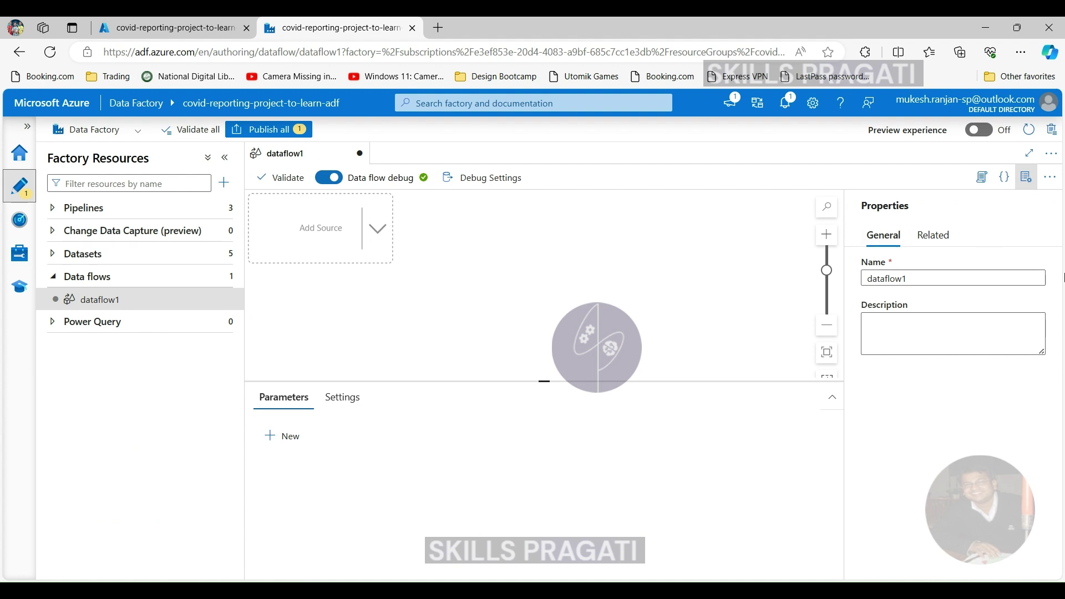
{"action": "double_click", "coordinate": [882, 278]}
{"action": "type", "text": "df"}
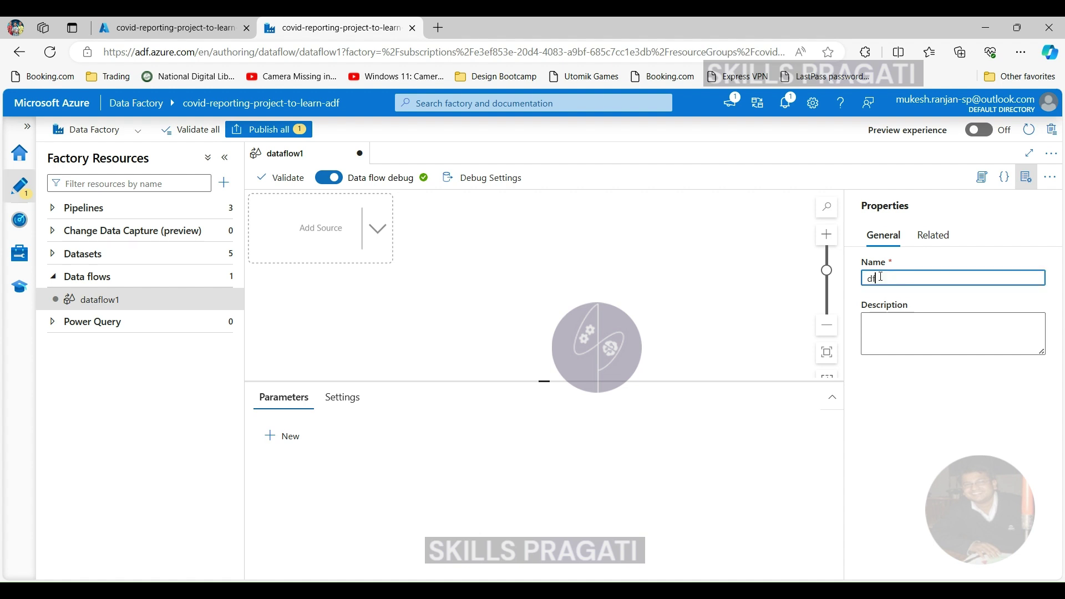
{"action": "type", "text": "_transform"}
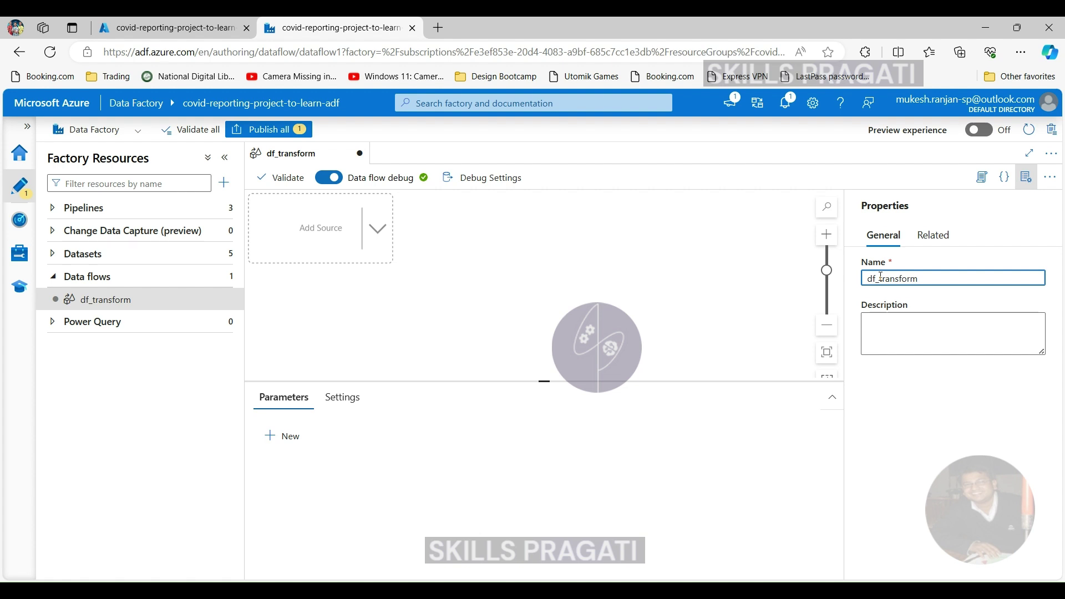
{"action": "type", "text": "_cases_deaths"}
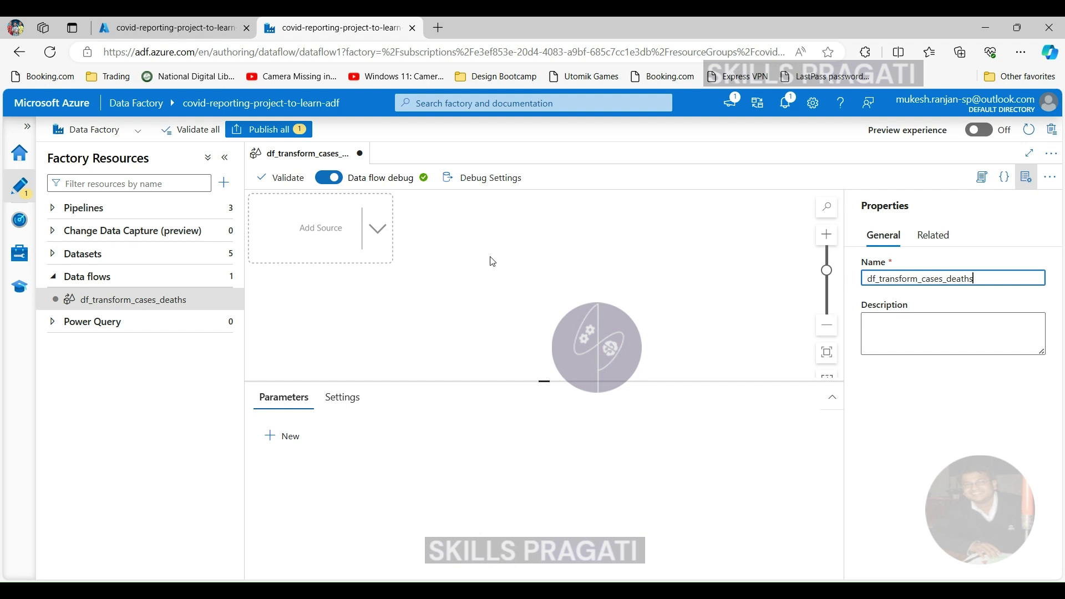
Add a source to the data flow and name its output stream CasesAndDeathSource
{"action": "left_click", "coordinate": [378, 233]}
{"action": "left_click", "coordinate": [428, 241]}
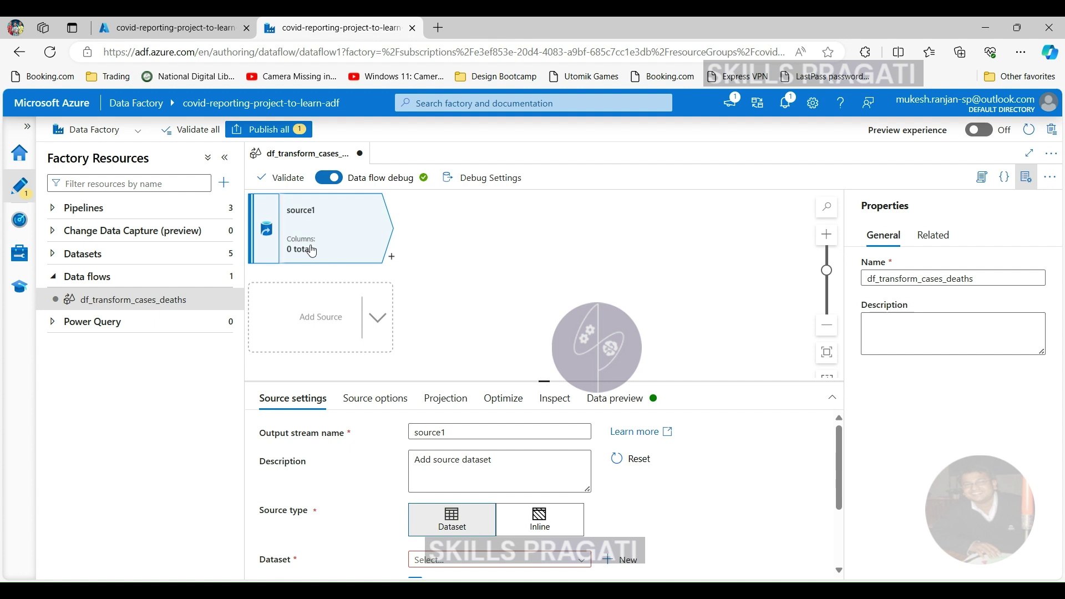
{"action": "double_click", "coordinate": [422, 430]}
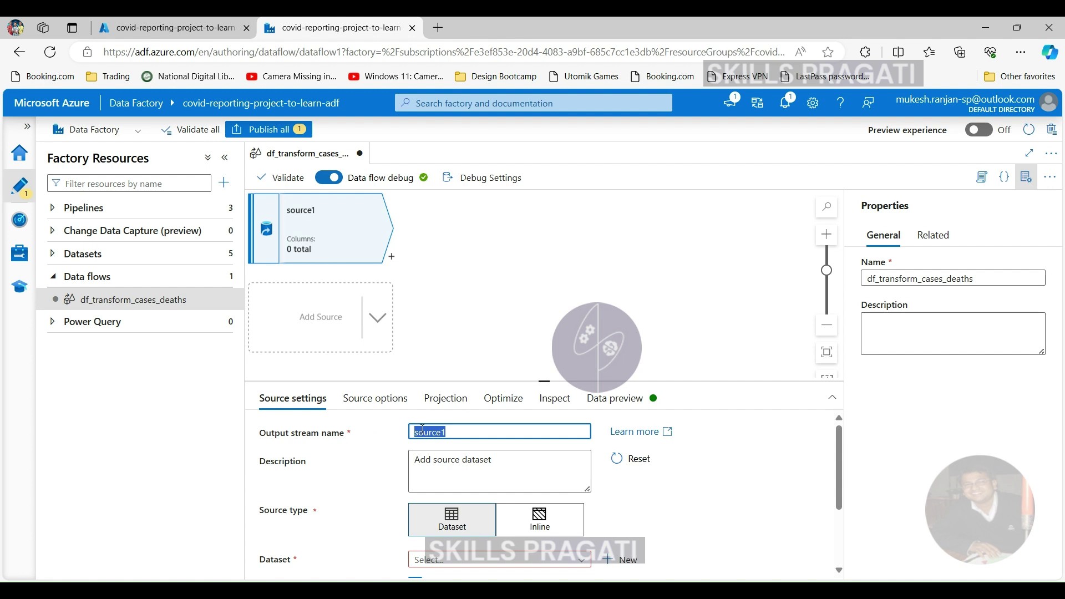
{"action": "type", "text": "CasesAndDeathSource"}
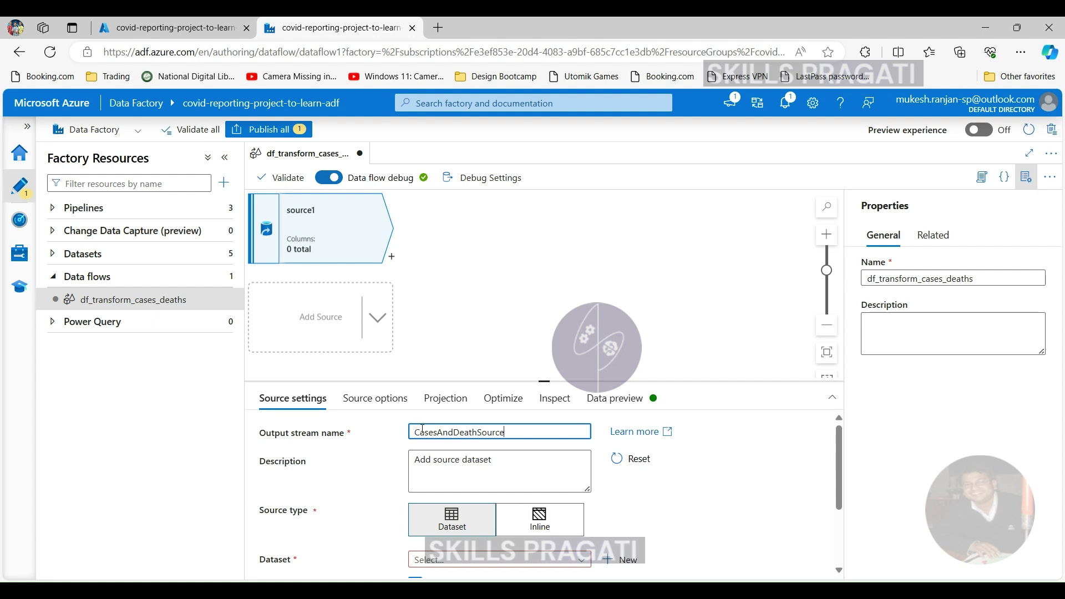
{"action": "left_click", "coordinate": [557, 328]}
{"action": "left_click", "coordinate": [322, 238]}
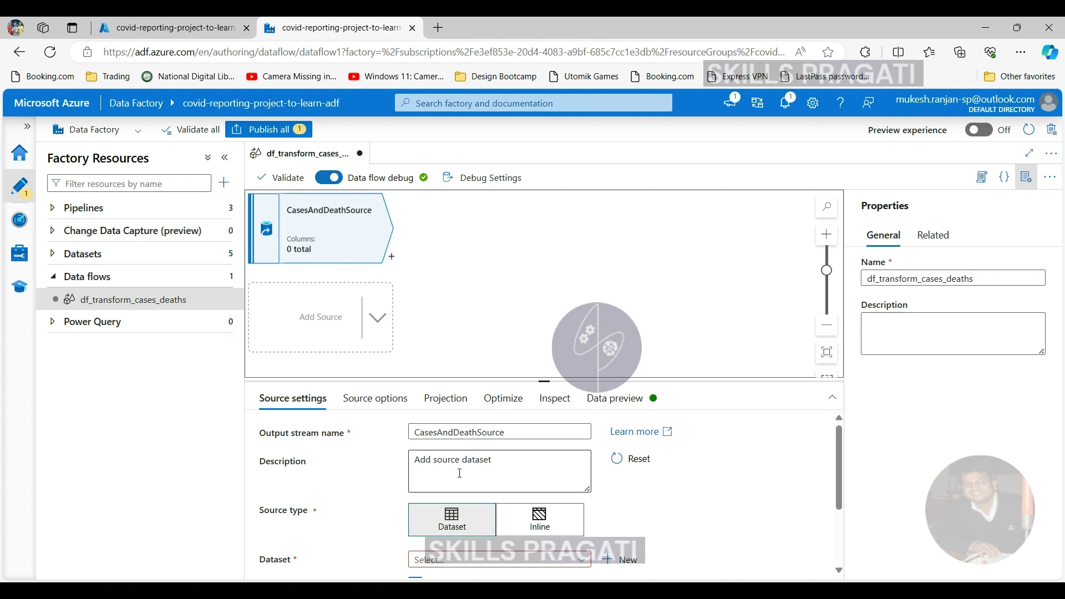
Examine the source options and the existing datasets available for the CasesAndDeathSource source
{"action": "scroll", "coordinate": [466, 479], "scroll_direction": "down", "scroll_amount": 1}
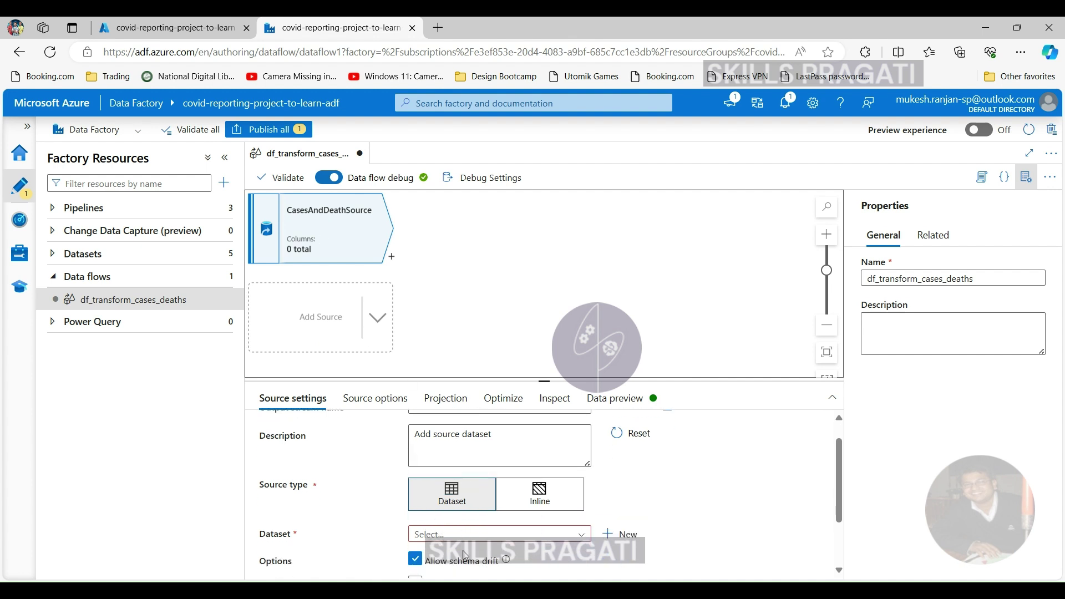
{"action": "scroll", "coordinate": [492, 567], "scroll_direction": "down", "scroll_amount": 3}
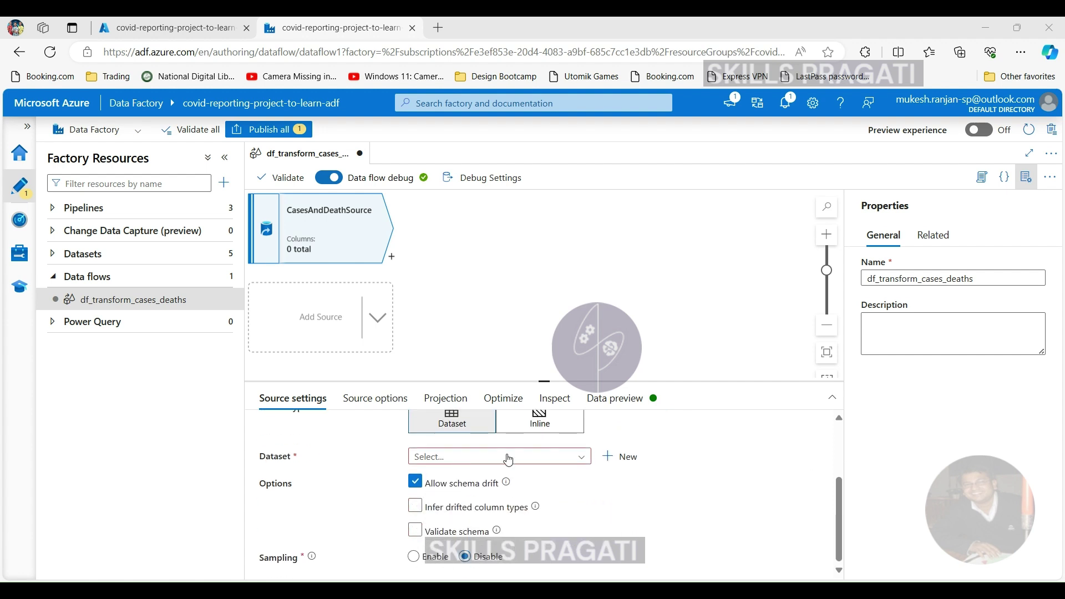
{"action": "left_click", "coordinate": [474, 464]}
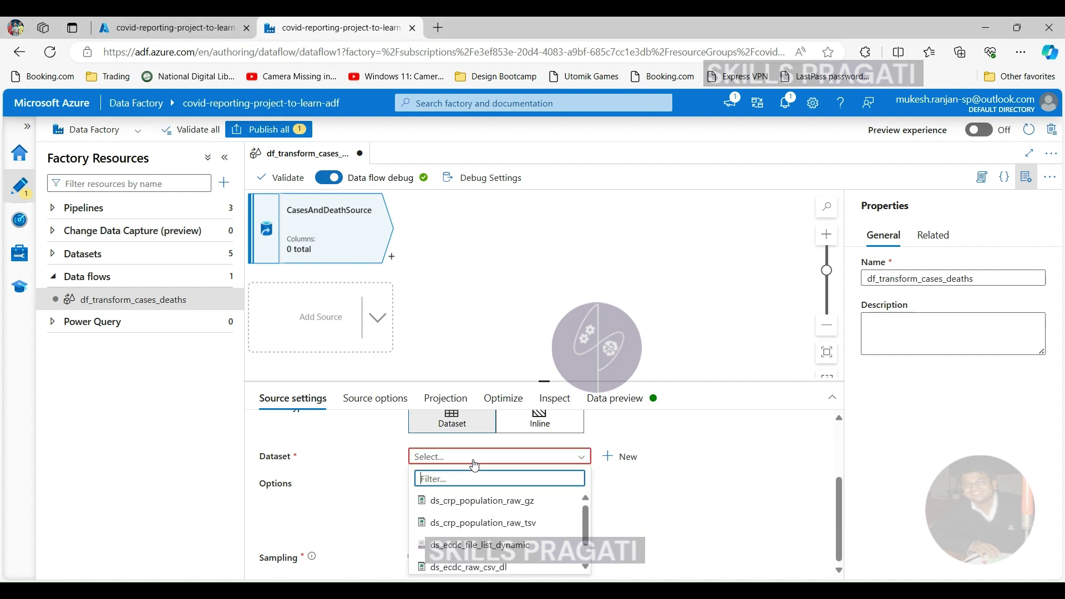
{"action": "scroll", "coordinate": [383, 461], "scroll_direction": "up", "scroll_amount": 1}
{"action": "left_click", "coordinate": [388, 466]}
{"action": "scroll", "coordinate": [389, 469], "scroll_direction": "up", "scroll_amount": 1}
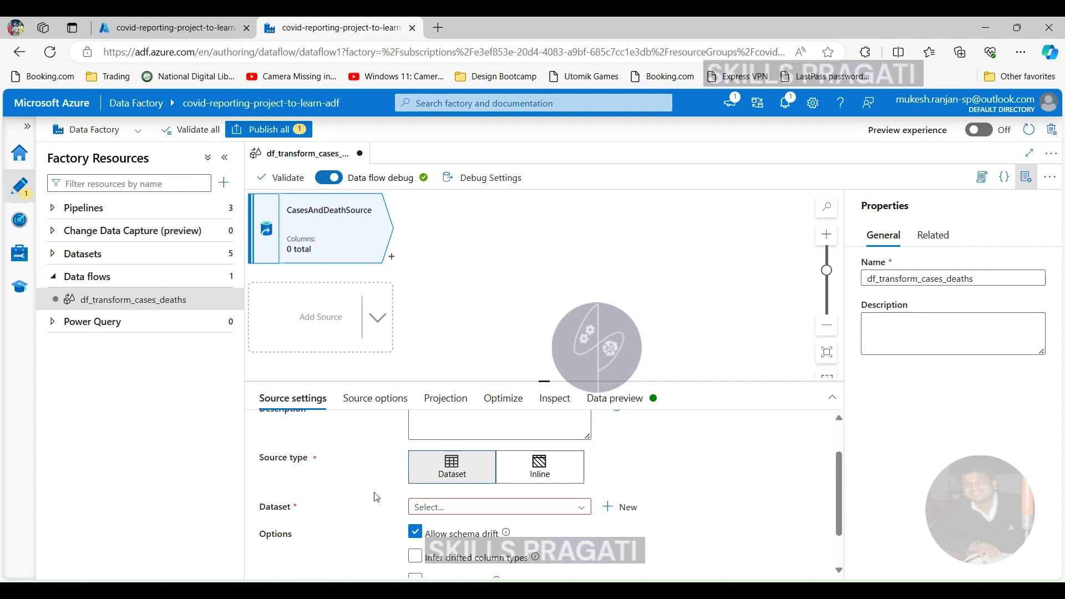
{"action": "left_click", "coordinate": [436, 507]}
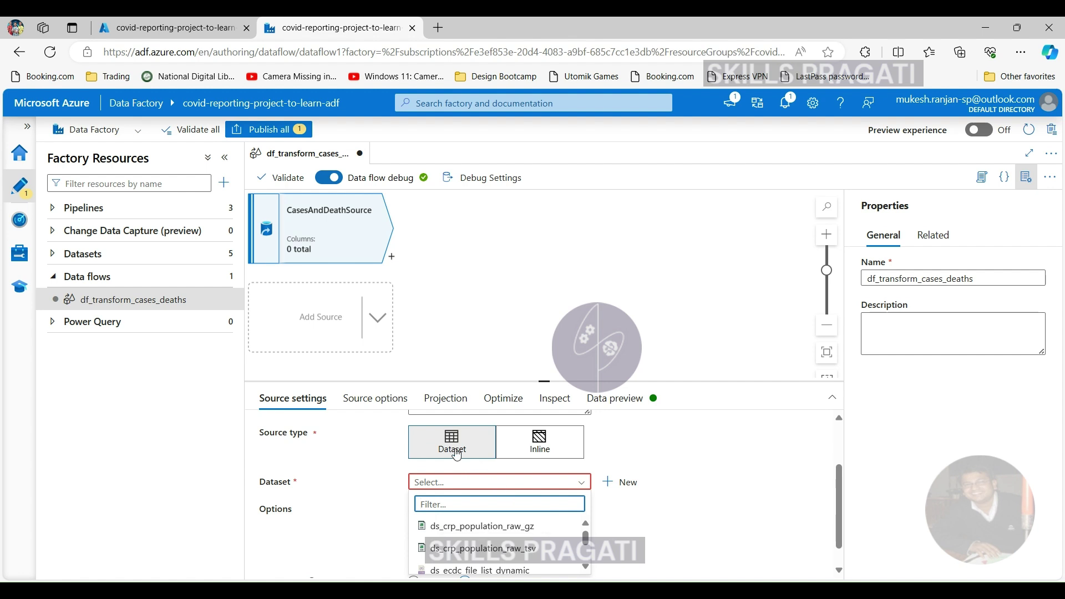
Switch the source type to Inline, examine the available inline dataset types, and set the source type back to Dataset
{"action": "left_click", "coordinate": [538, 442]}
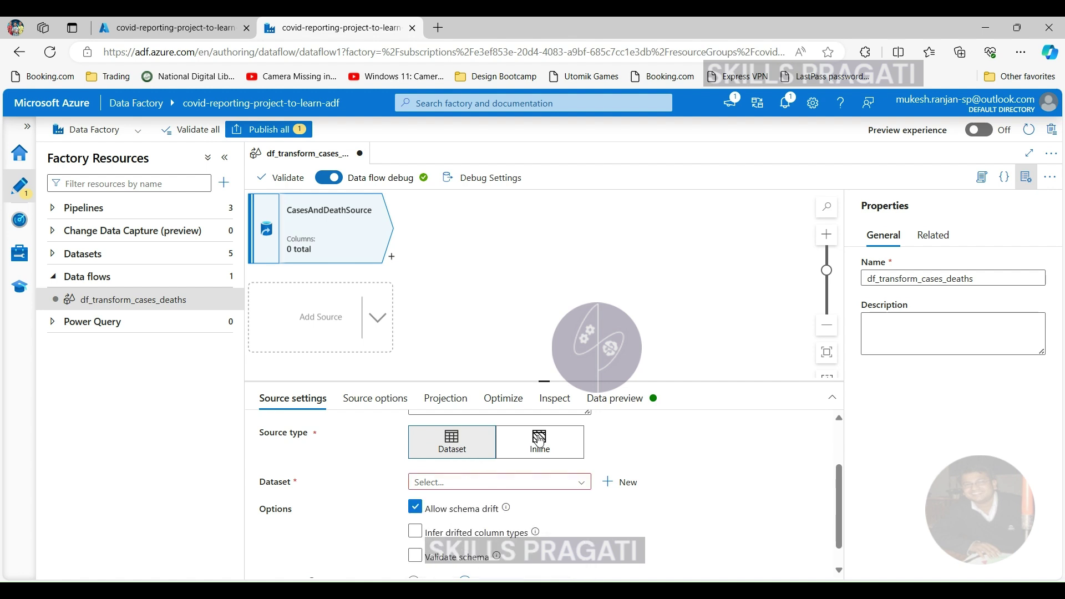
{"action": "left_click", "coordinate": [538, 442]}
{"action": "left_click", "coordinate": [540, 478]}
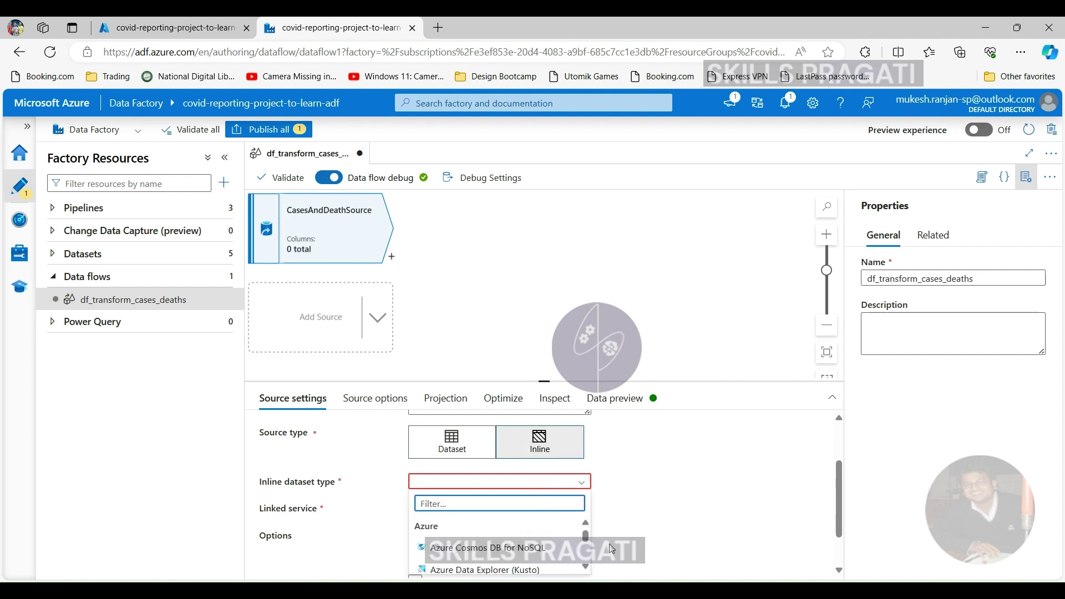
{"action": "scroll", "coordinate": [541, 483], "scroll_direction": "down", "scroll_amount": 1}
{"action": "scroll", "coordinate": [549, 502], "scroll_direction": "down", "scroll_amount": 1}
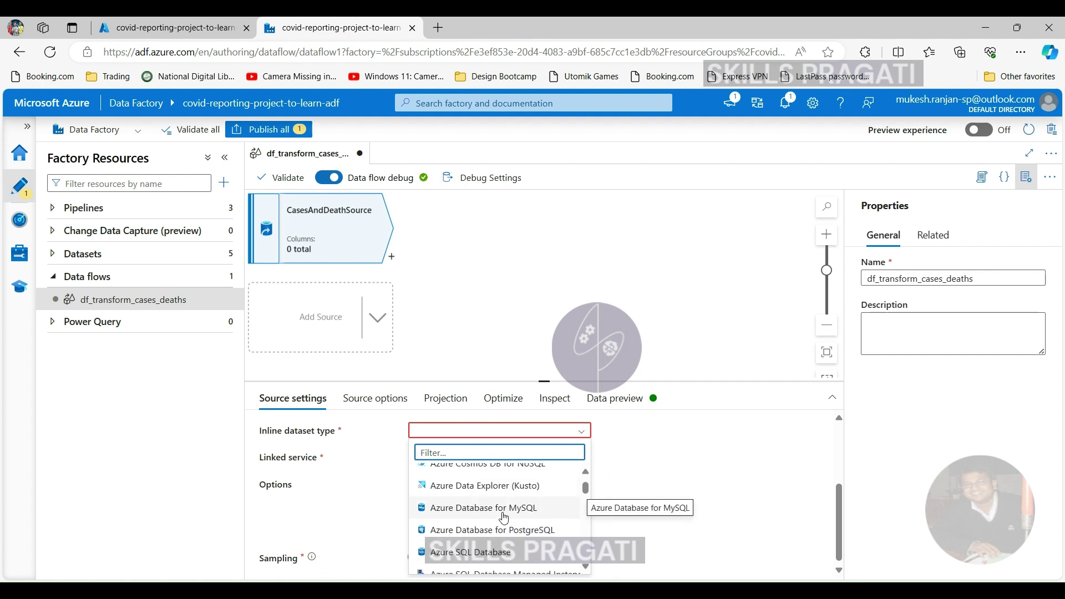
{"action": "scroll", "coordinate": [510, 516], "scroll_direction": "down", "scroll_amount": 4}
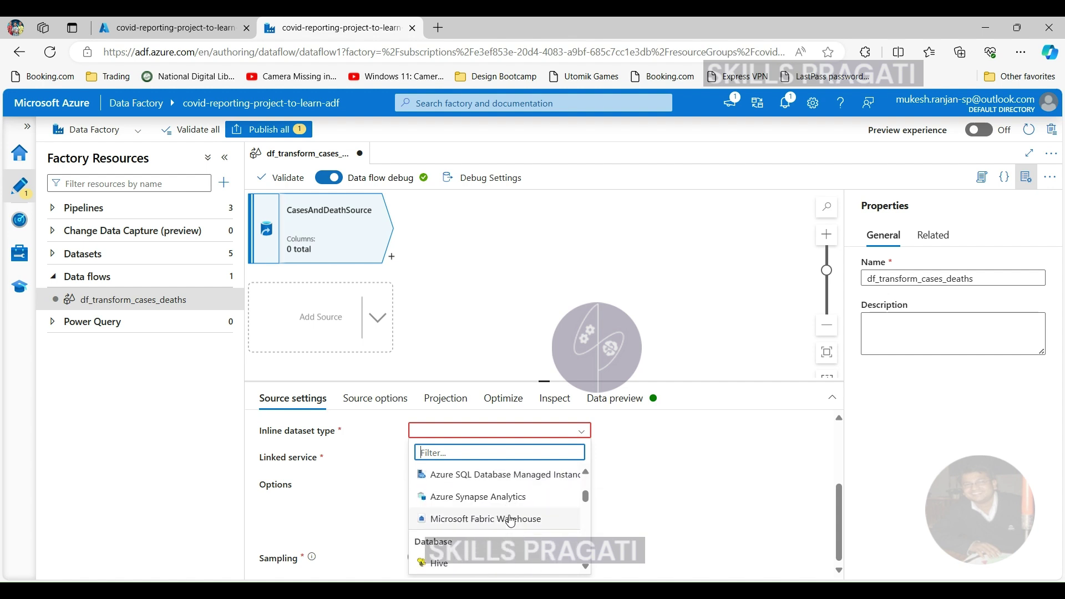
{"action": "scroll", "coordinate": [511, 521], "scroll_direction": "down", "scroll_amount": 4}
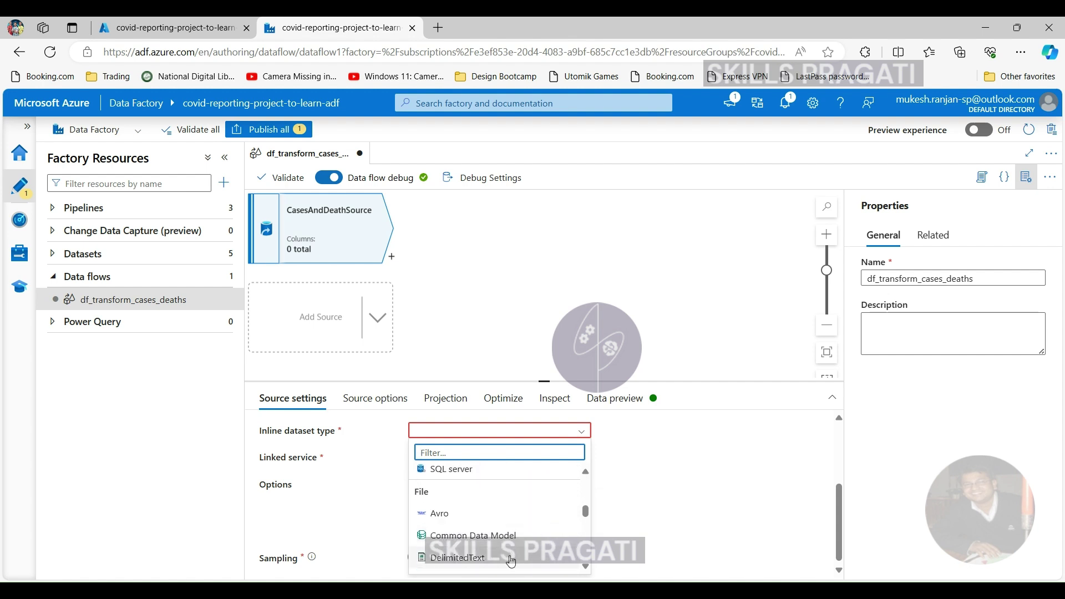
{"action": "scroll", "coordinate": [511, 559], "scroll_direction": "down", "scroll_amount": 3}
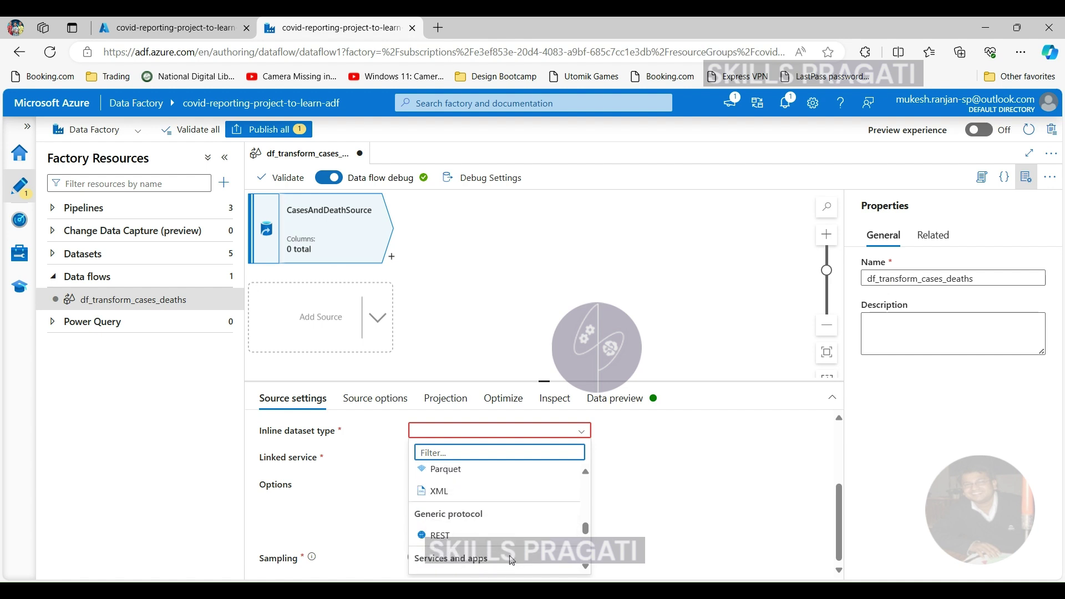
{"action": "scroll", "coordinate": [512, 561], "scroll_direction": "down", "scroll_amount": 1}
{"action": "scroll", "coordinate": [511, 562], "scroll_direction": "down", "scroll_amount": 1}
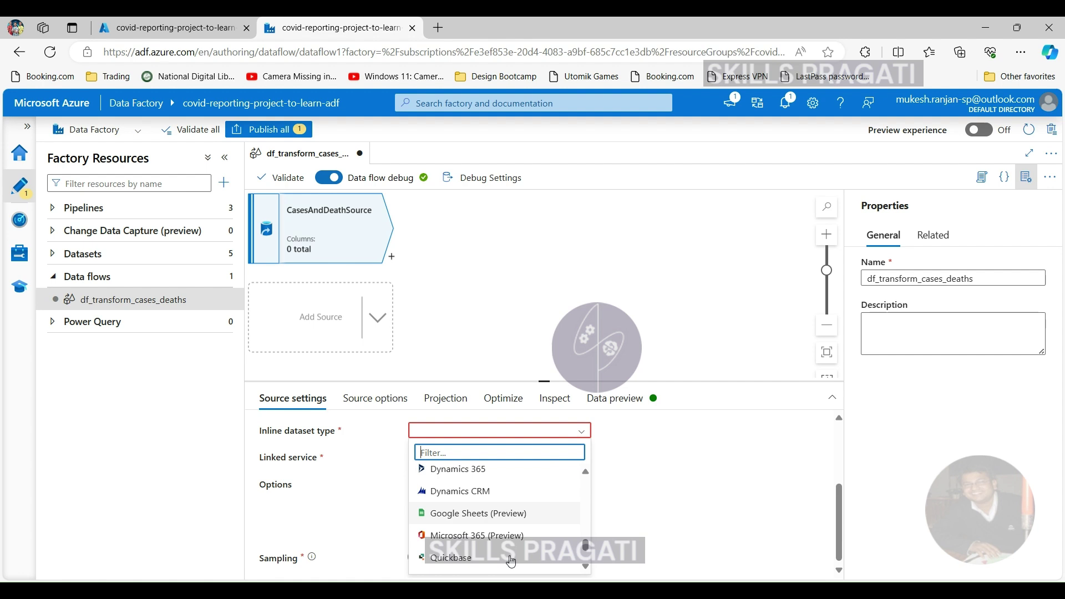
{"action": "scroll", "coordinate": [511, 561], "scroll_direction": "down", "scroll_amount": 1}
{"action": "scroll", "coordinate": [511, 562], "scroll_direction": "down", "scroll_amount": 1}
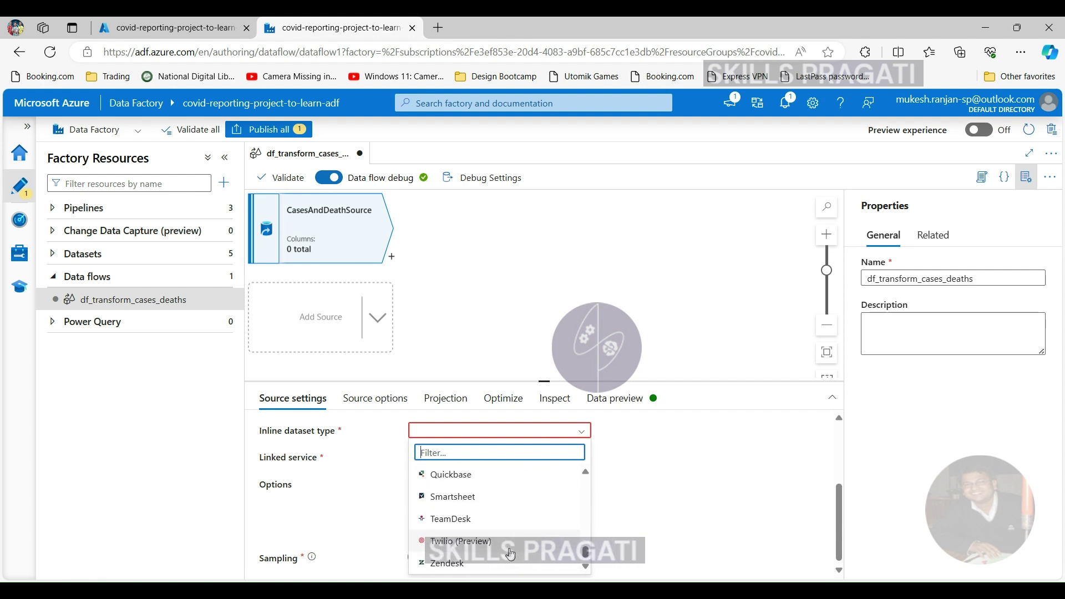
{"action": "scroll", "coordinate": [511, 552], "scroll_direction": "up", "scroll_amount": 3}
{"action": "scroll", "coordinate": [811, 502], "scroll_direction": "down", "scroll_amount": 3}
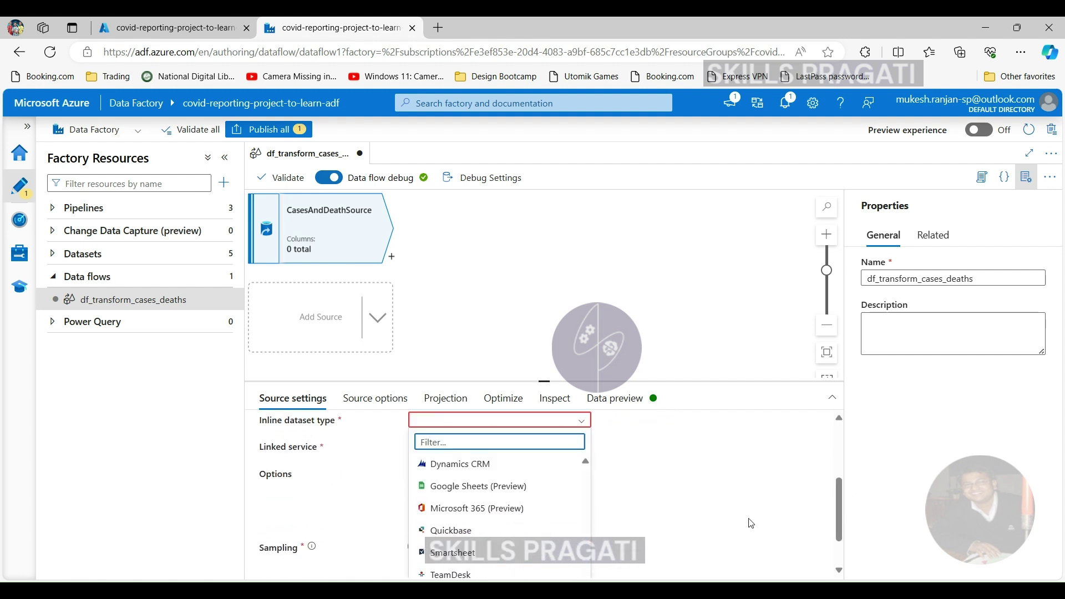
{"action": "scroll", "coordinate": [528, 534], "scroll_direction": "up", "scroll_amount": 2}
{"action": "scroll", "coordinate": [529, 534], "scroll_direction": "up", "scroll_amount": 4}
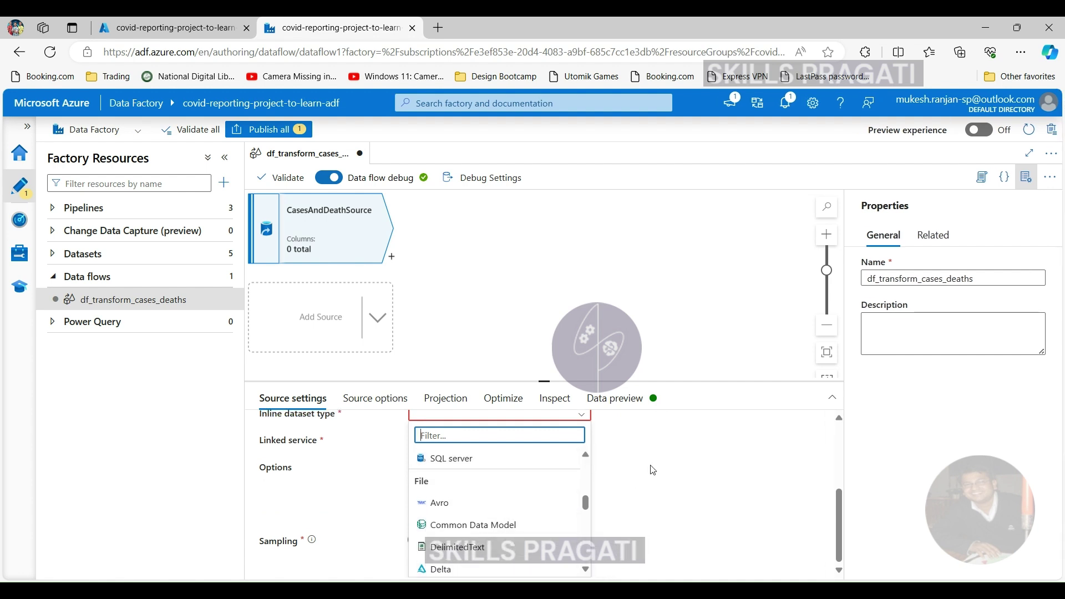
{"action": "scroll", "coordinate": [558, 475], "scroll_direction": "up", "scroll_amount": 2}
{"action": "left_click", "coordinate": [454, 422]}
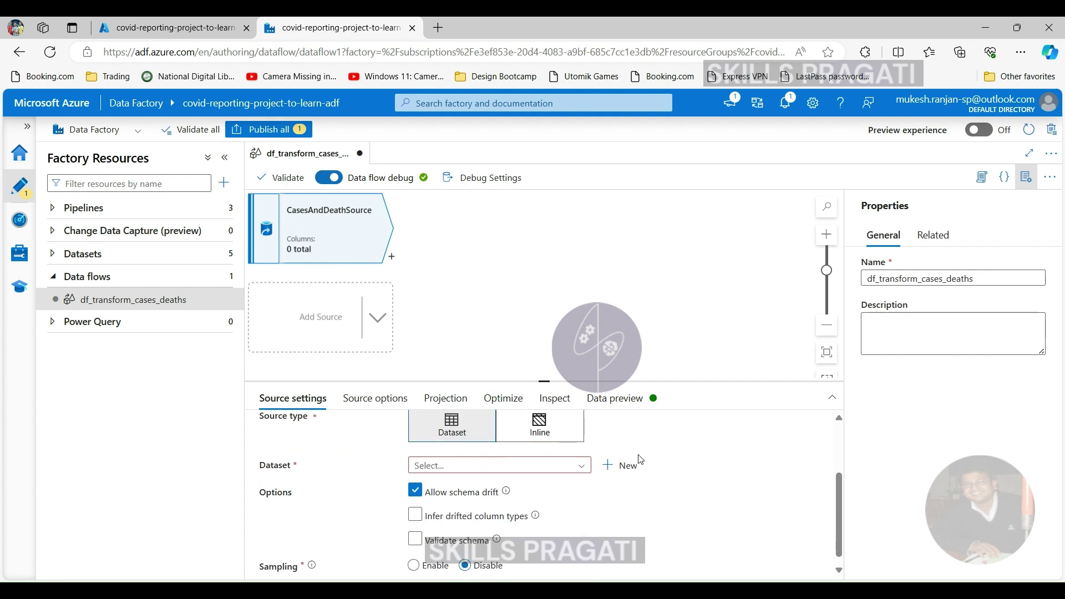
Start a new dataset for the CasesAndDeathSource source, stored in Azure Data Lake Storage Gen2 in DelimitedText format
{"action": "scroll", "coordinate": [388, 480], "scroll_direction": "up", "scroll_amount": 1}
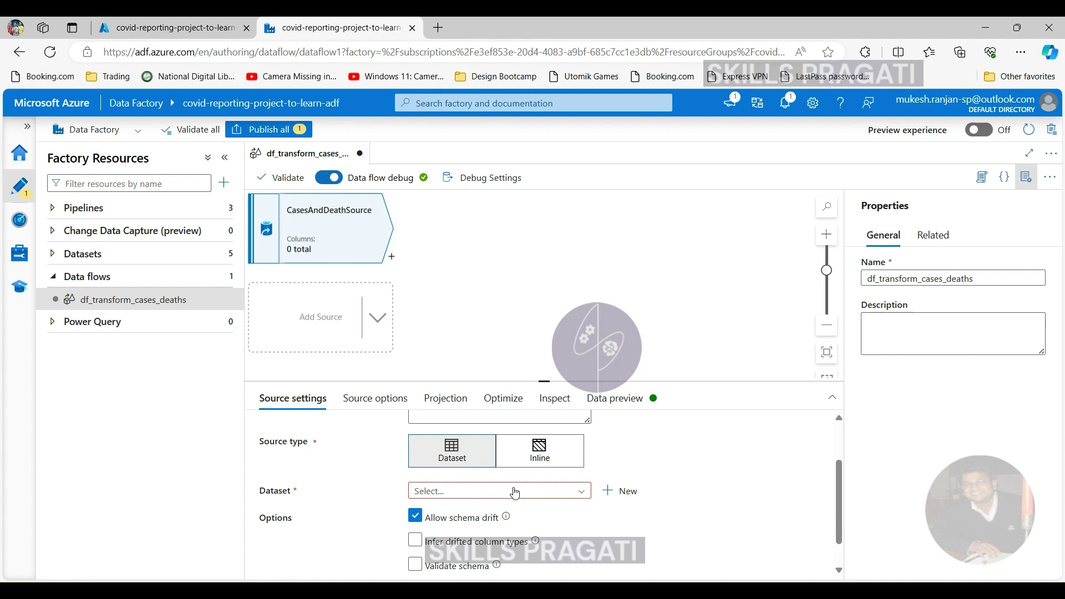
{"action": "left_click", "coordinate": [149, 259]}
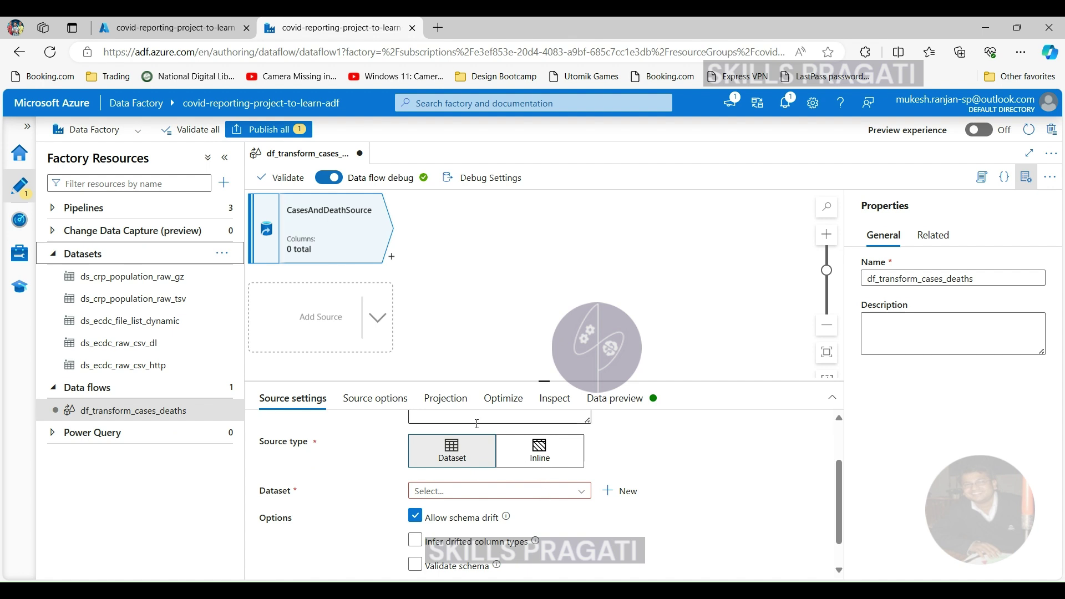
{"action": "left_click", "coordinate": [470, 494]}
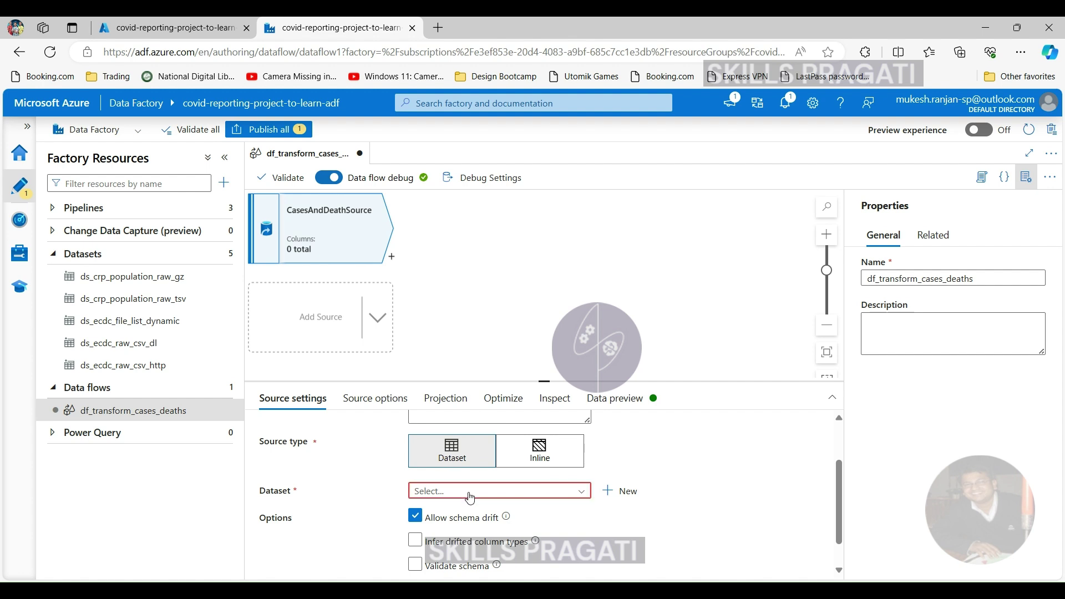
{"action": "left_click", "coordinate": [612, 491]}
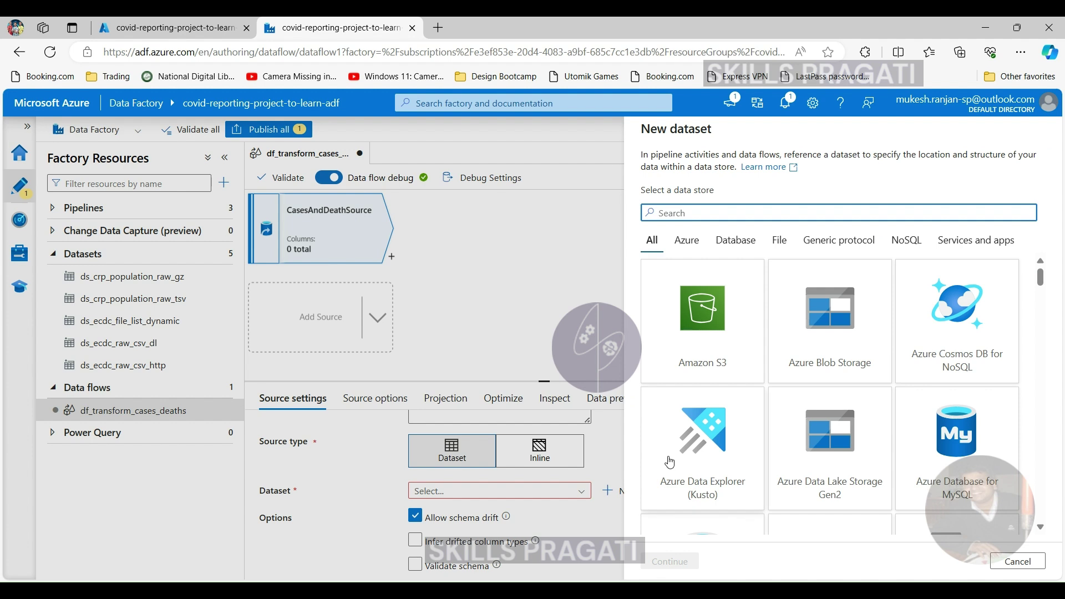
{"action": "type", "text": "gen"}
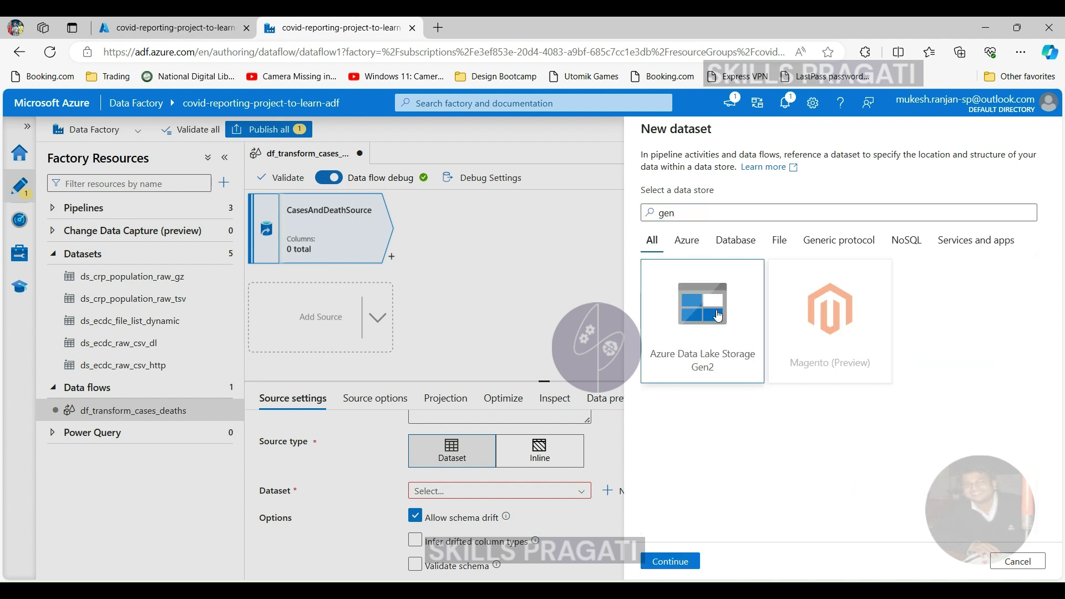
{"action": "left_click", "coordinate": [716, 317]}
{"action": "left_click", "coordinate": [666, 559]}
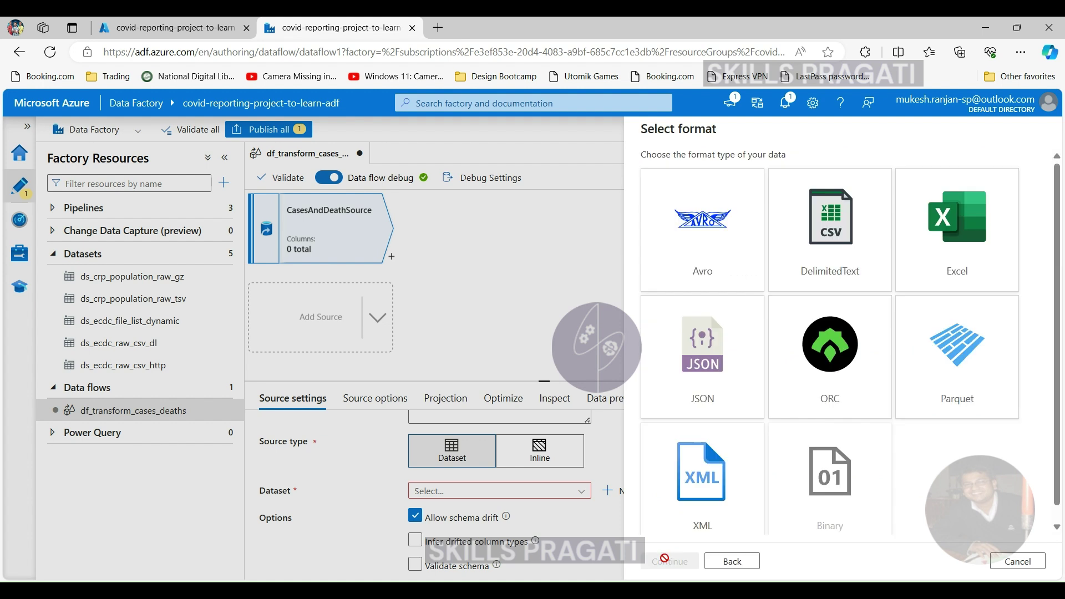
{"action": "left_click", "coordinate": [822, 260]}
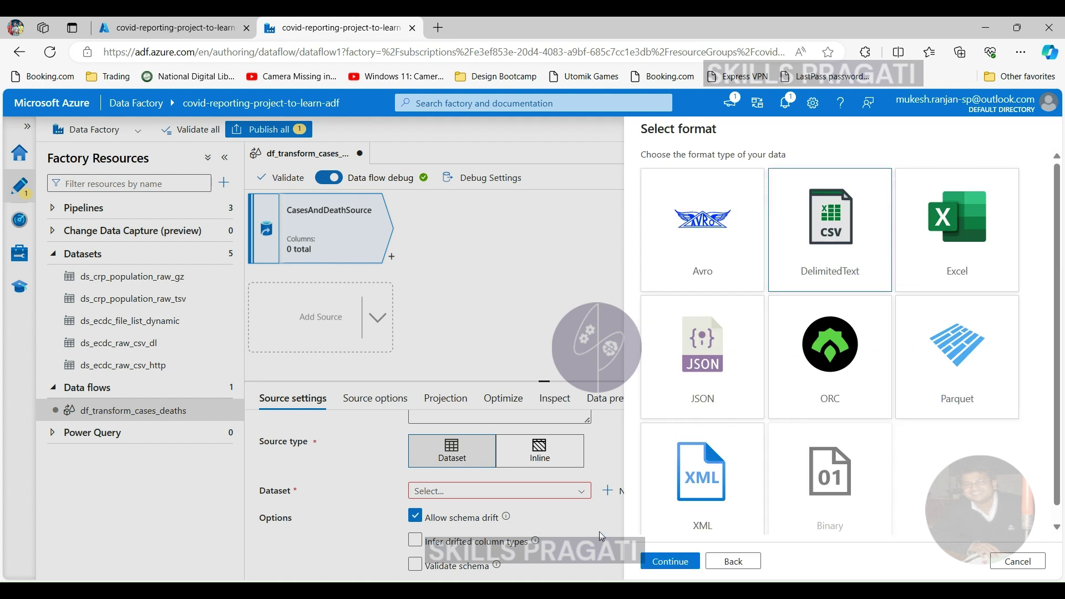
{"action": "left_click", "coordinate": [646, 560]}
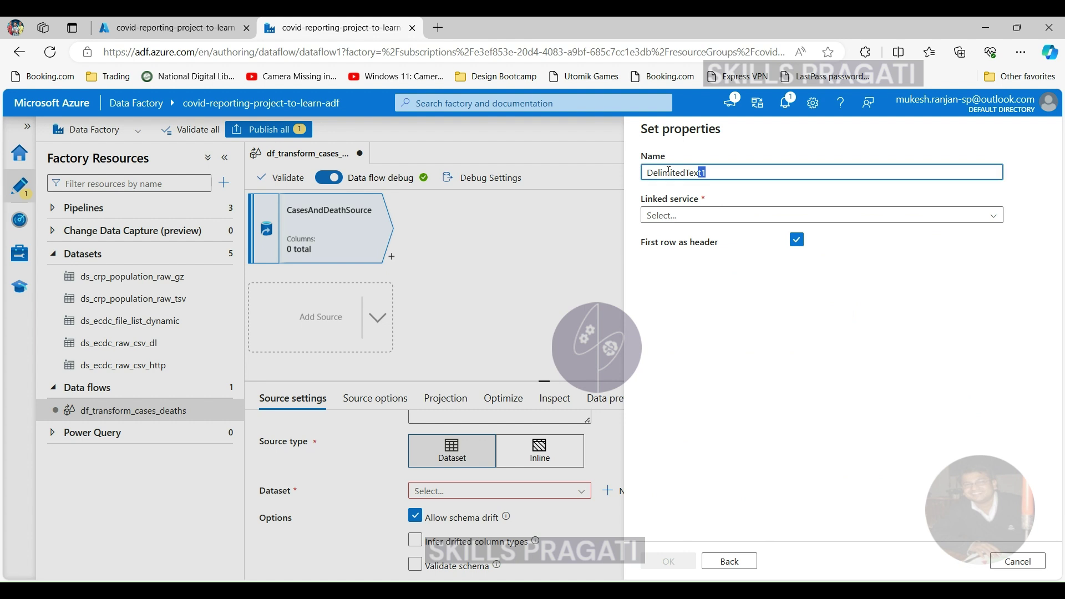
Name the new dataset df_raw_cases_and_deaths and link it to the ls_adls_covidreportinglearnadfdl service
{"action": "type", "text": "df_raw_cases_and_deaths"}
{"action": "left_click", "coordinate": [707, 216]}
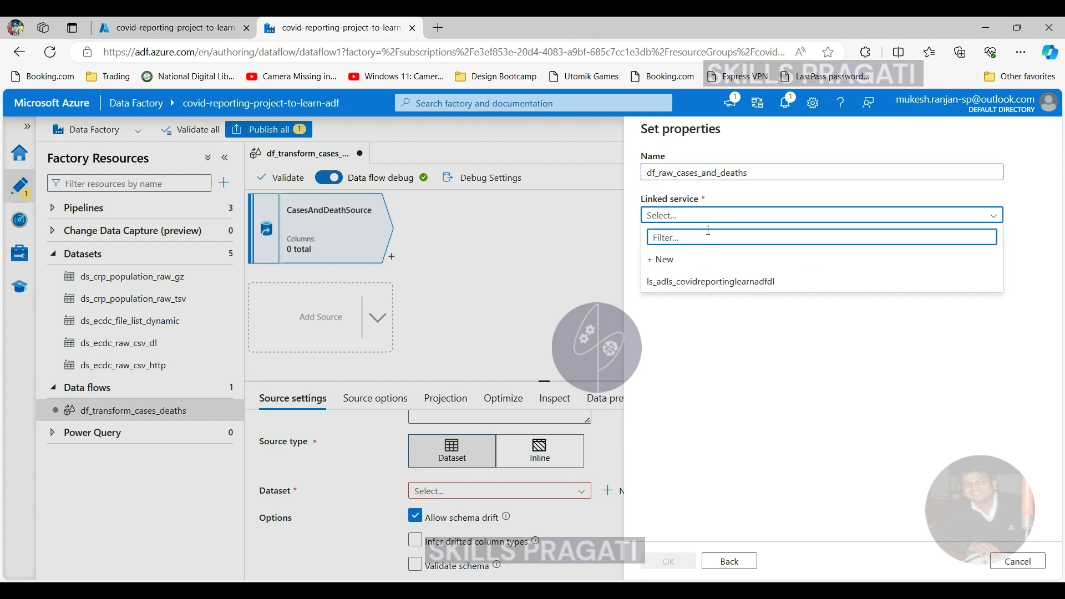
{"action": "left_click", "coordinate": [708, 283]}
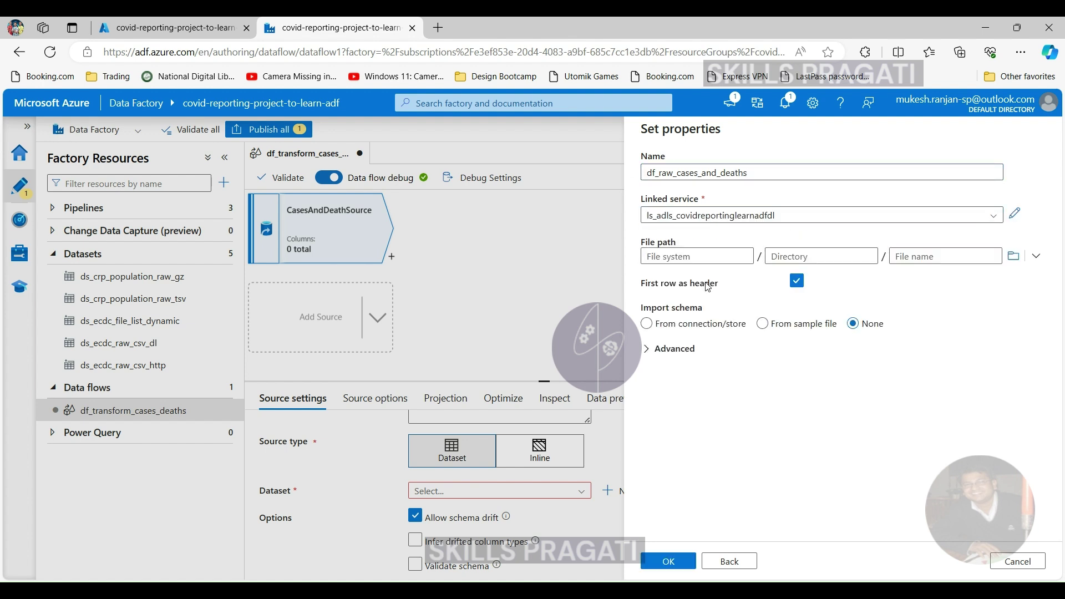
Set the dataset's file path to raw/ecdc/cases_deaths.csv, import the schema from connection/store, and create the dataset
{"action": "left_click", "coordinate": [1014, 256]}
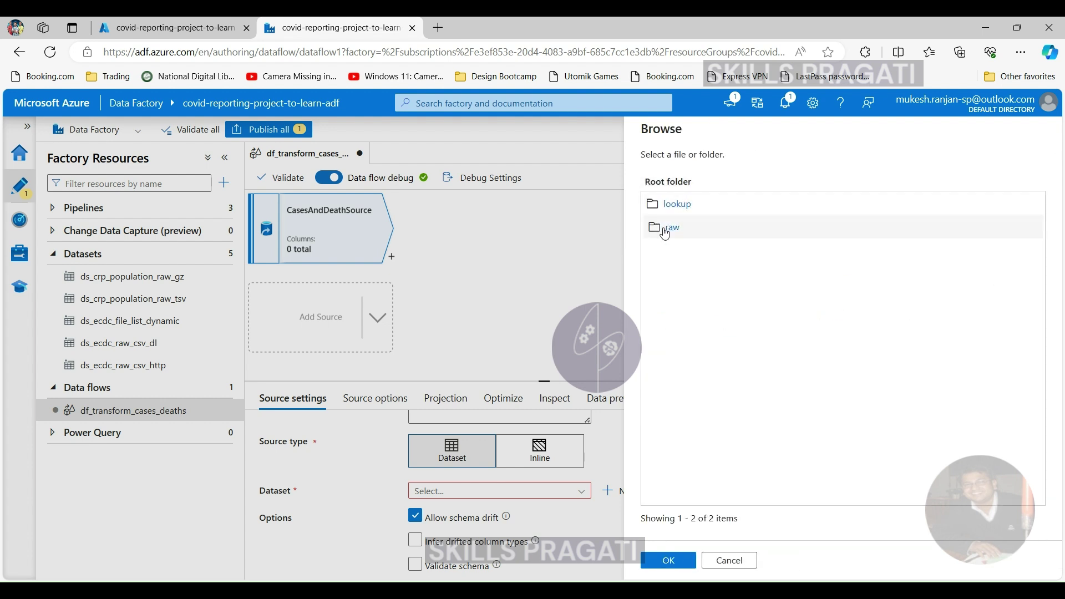
{"action": "left_click", "coordinate": [666, 232]}
{"action": "double_click", "coordinate": [674, 230]}
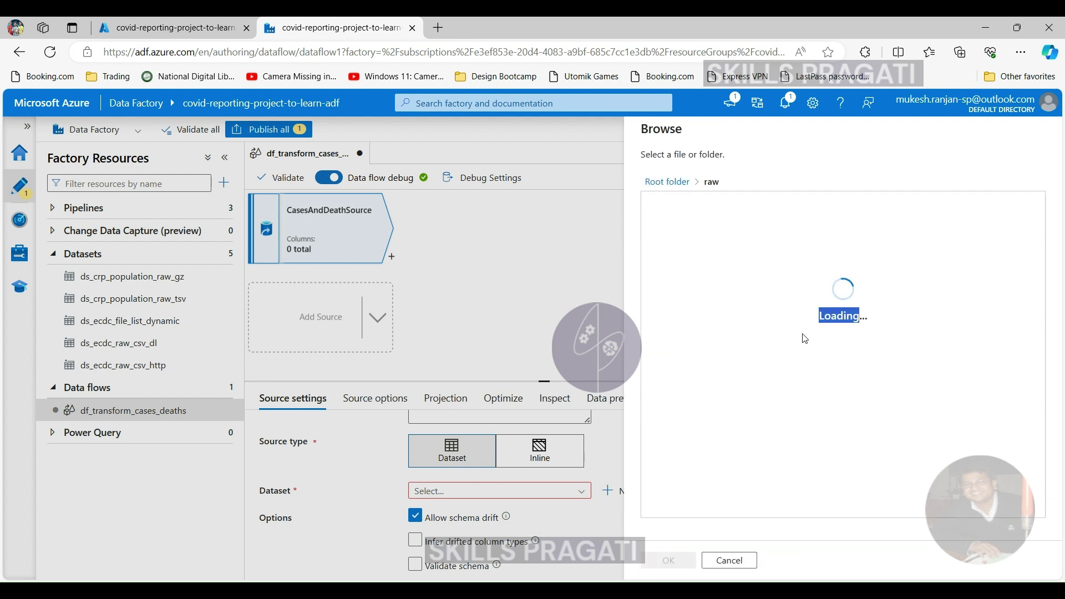
{"action": "double_click", "coordinate": [676, 206]}
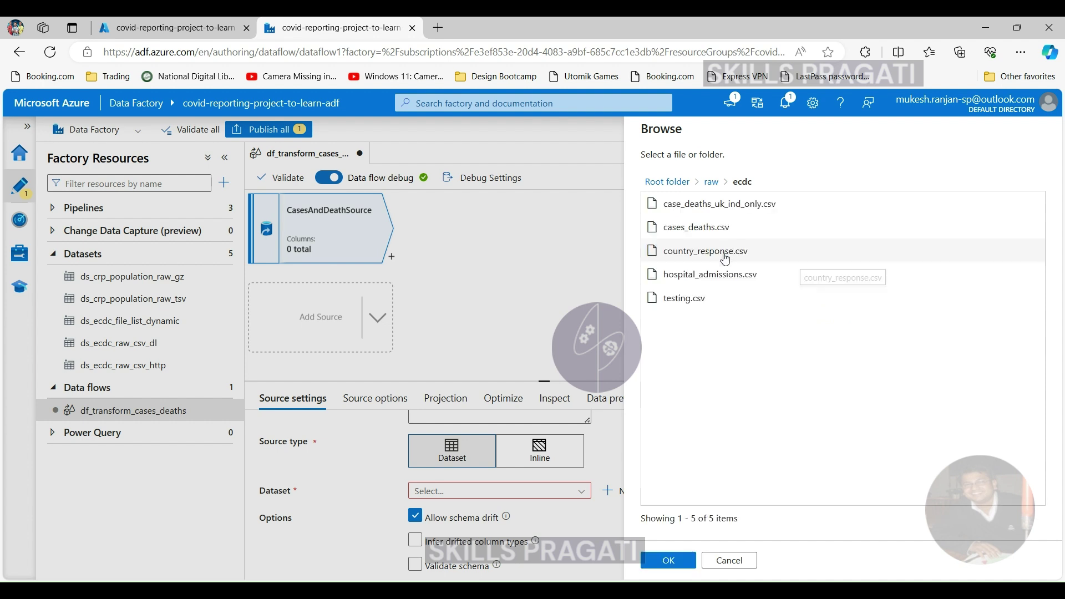
{"action": "left_click", "coordinate": [683, 233]}
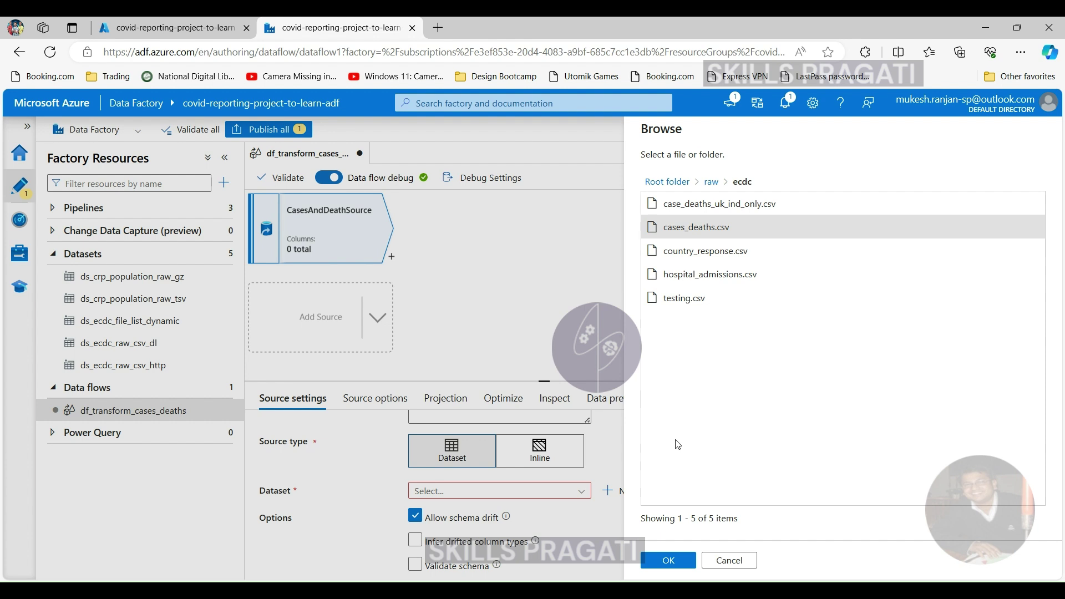
{"action": "left_click", "coordinate": [670, 562]}
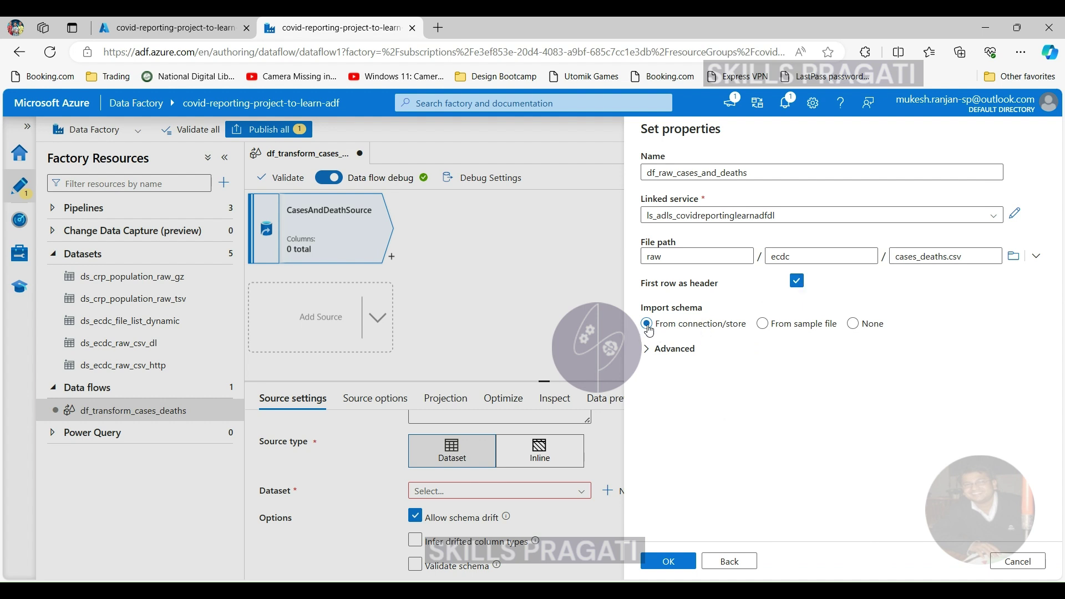
{"action": "left_click", "coordinate": [669, 563]}
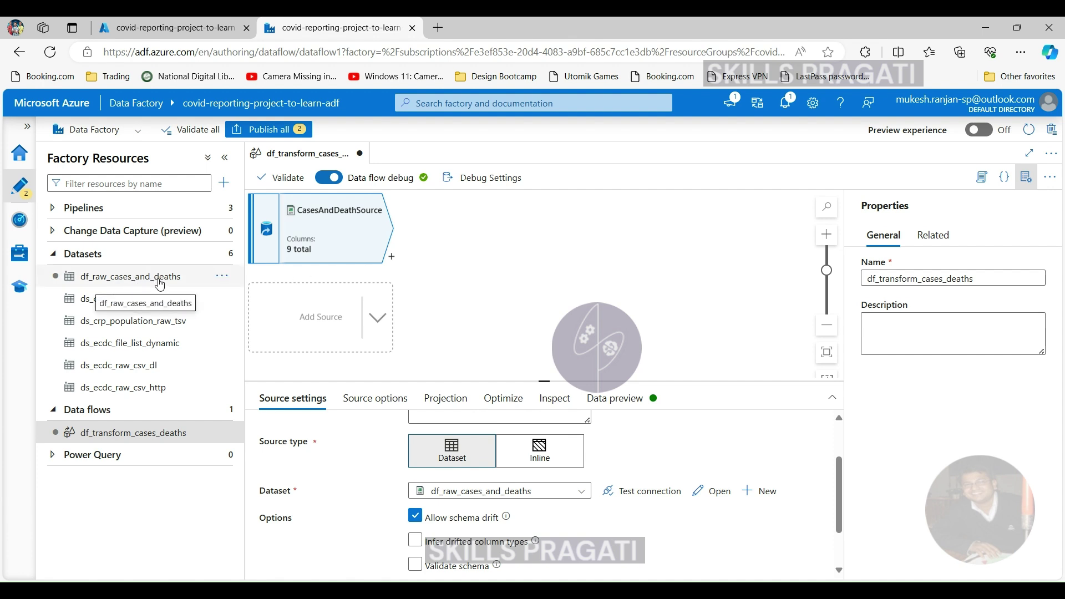
Test the source's connection to the df_raw_cases_and_deaths dataset
{"action": "left_click", "coordinate": [226, 255]}
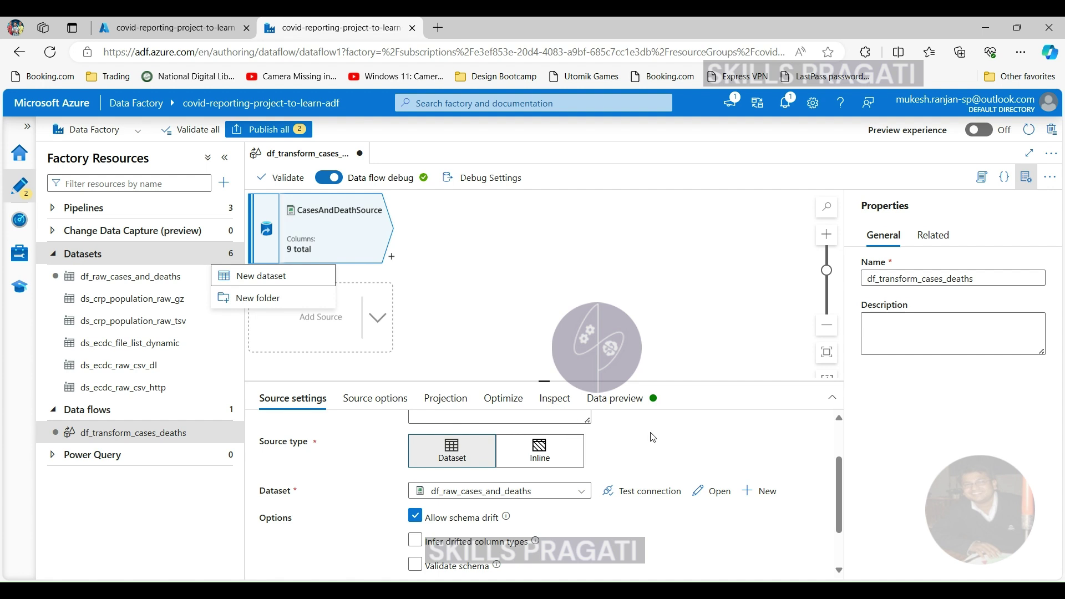
{"action": "key", "text": "Escape"}
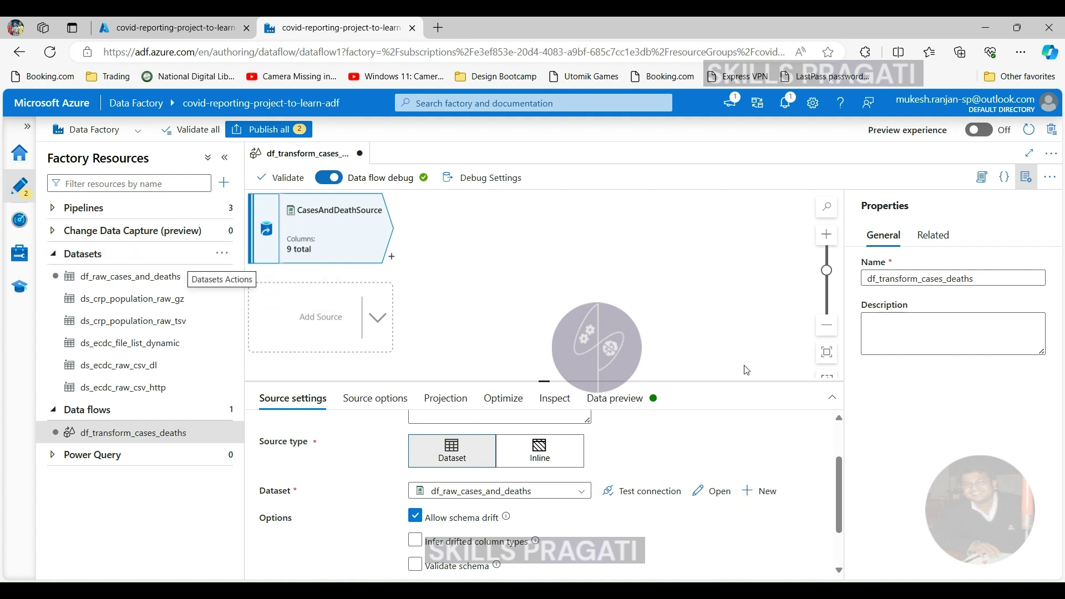
{"action": "left_click", "coordinate": [656, 492]}
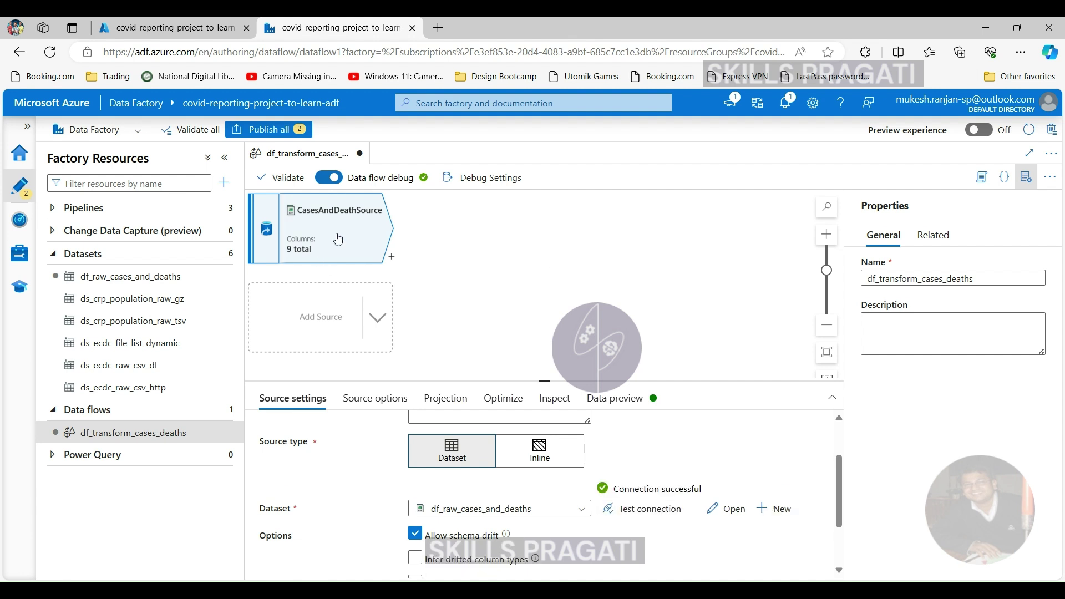
{"action": "left_click", "coordinate": [206, 437]}
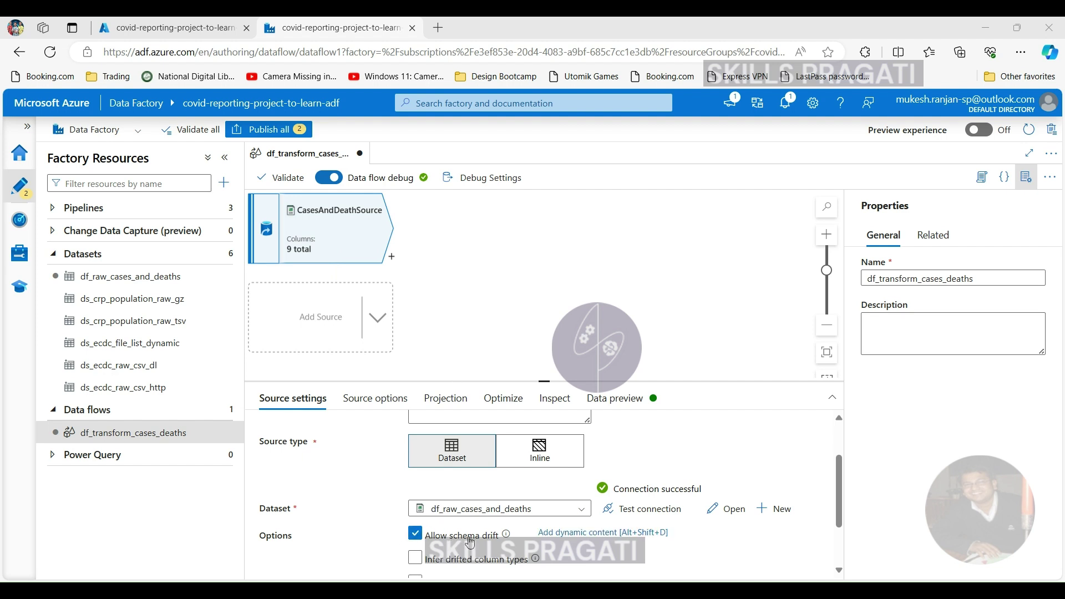
Review the schema drift option, try out Infer drifted column types and Validate schema, and clear both again
{"action": "mouse_move", "coordinate": [506, 536]}
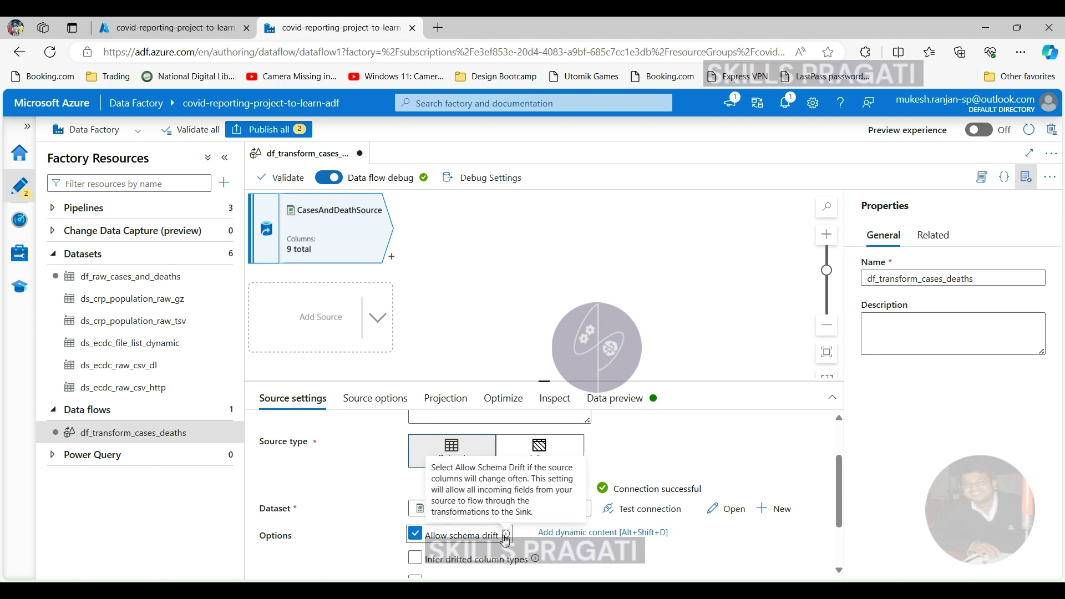
{"action": "scroll", "coordinate": [289, 550], "scroll_direction": "down", "scroll_amount": 1}
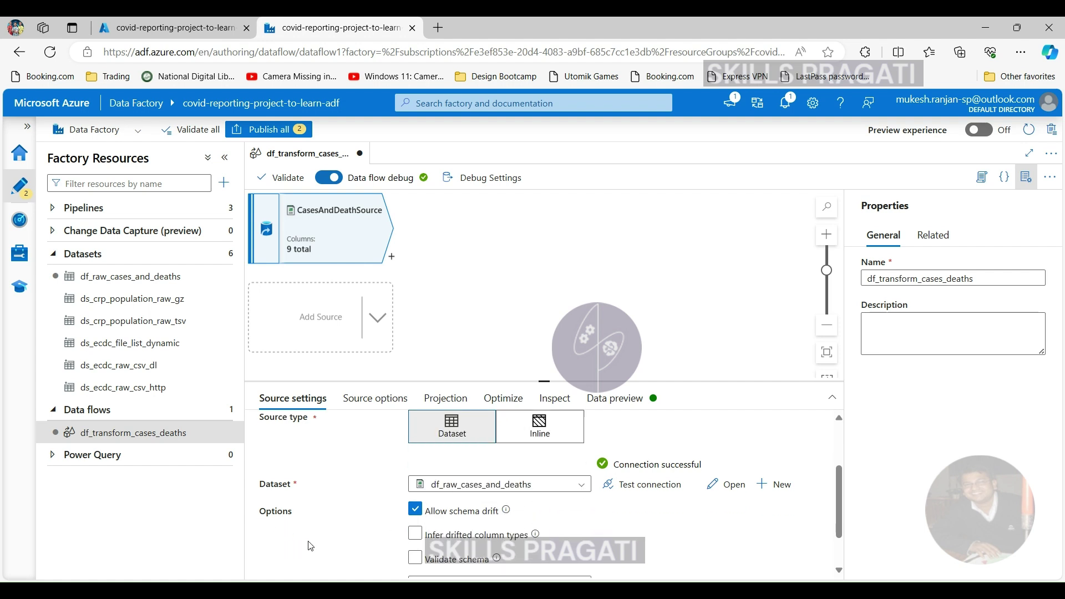
{"action": "left_click", "coordinate": [416, 533]}
{"action": "left_click", "coordinate": [421, 535]}
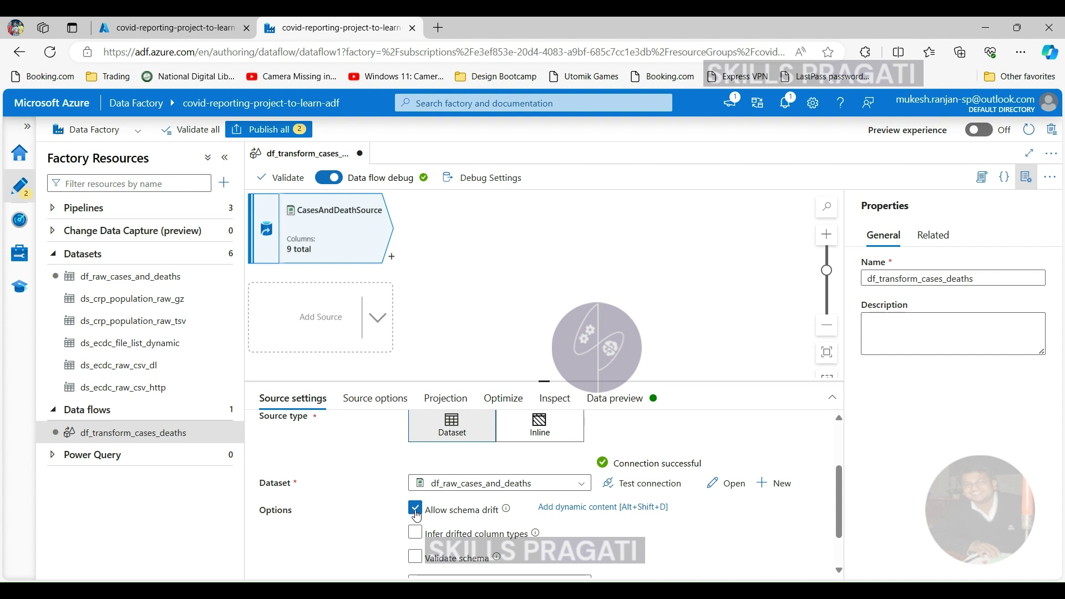
{"action": "left_click", "coordinate": [419, 534]}
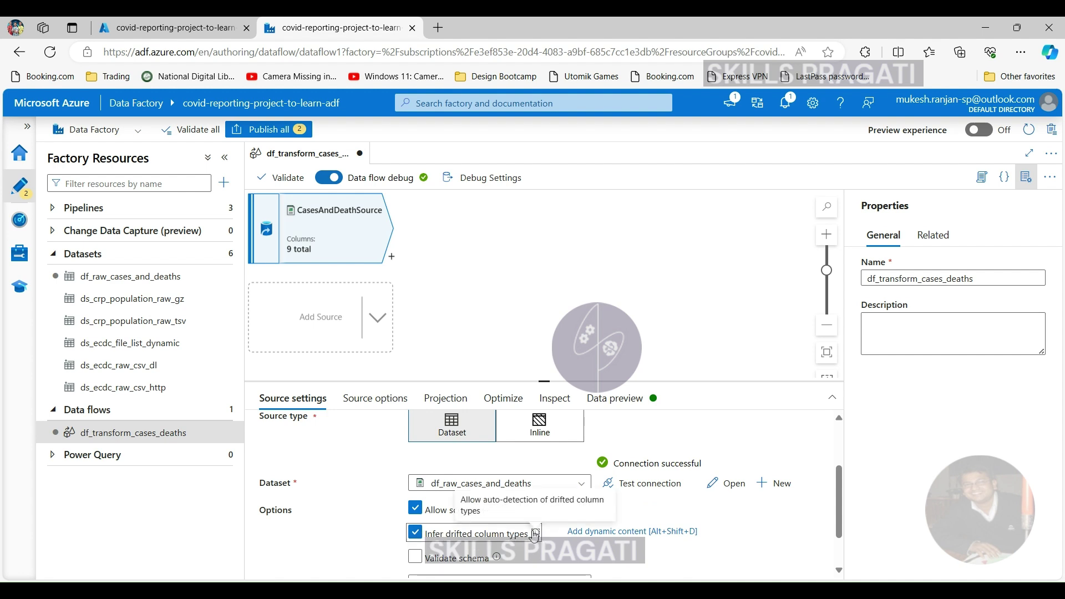
{"action": "left_click", "coordinate": [411, 537]}
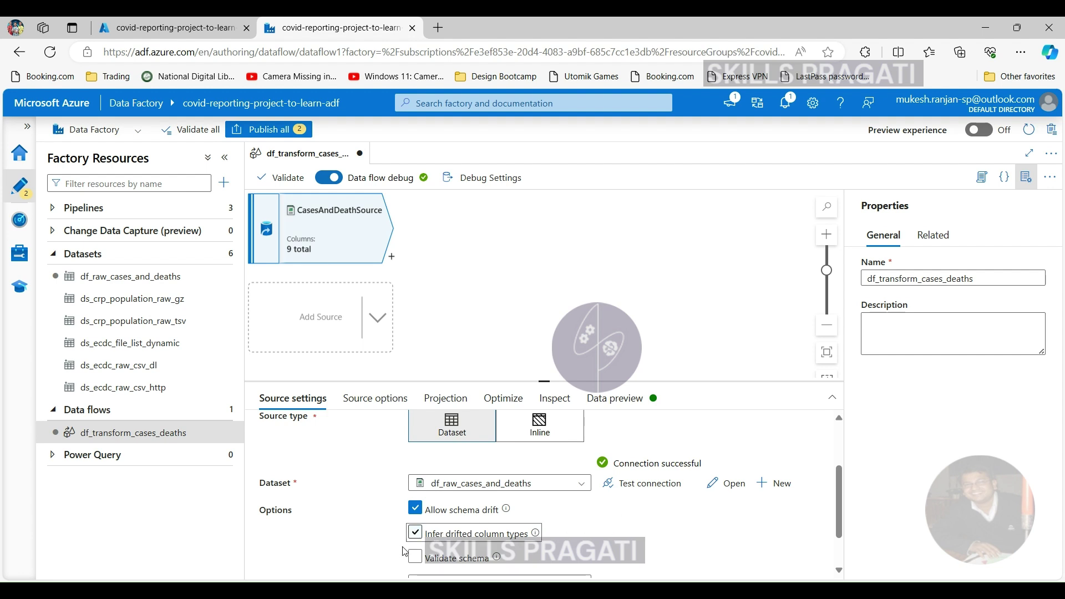
{"action": "left_click", "coordinate": [416, 556]}
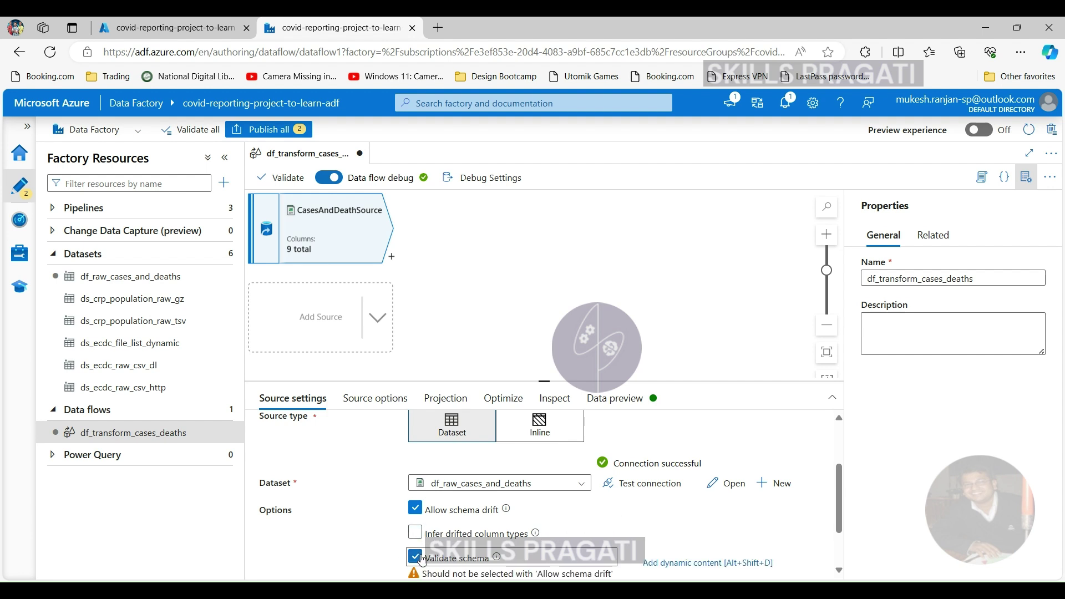
{"action": "scroll", "coordinate": [422, 557], "scroll_direction": "down", "scroll_amount": 1}
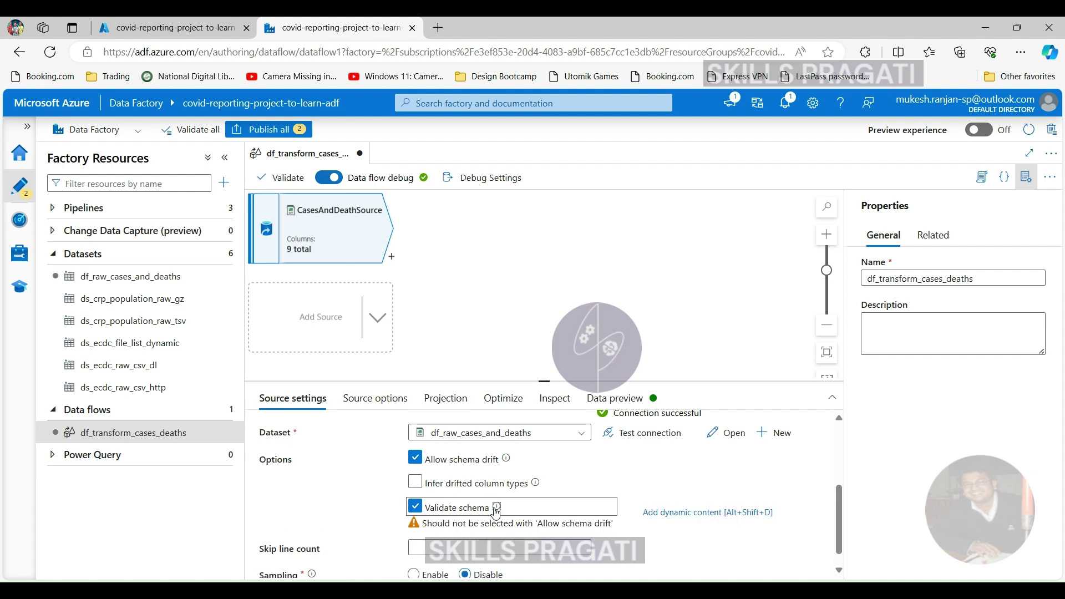
{"action": "left_click", "coordinate": [413, 507]}
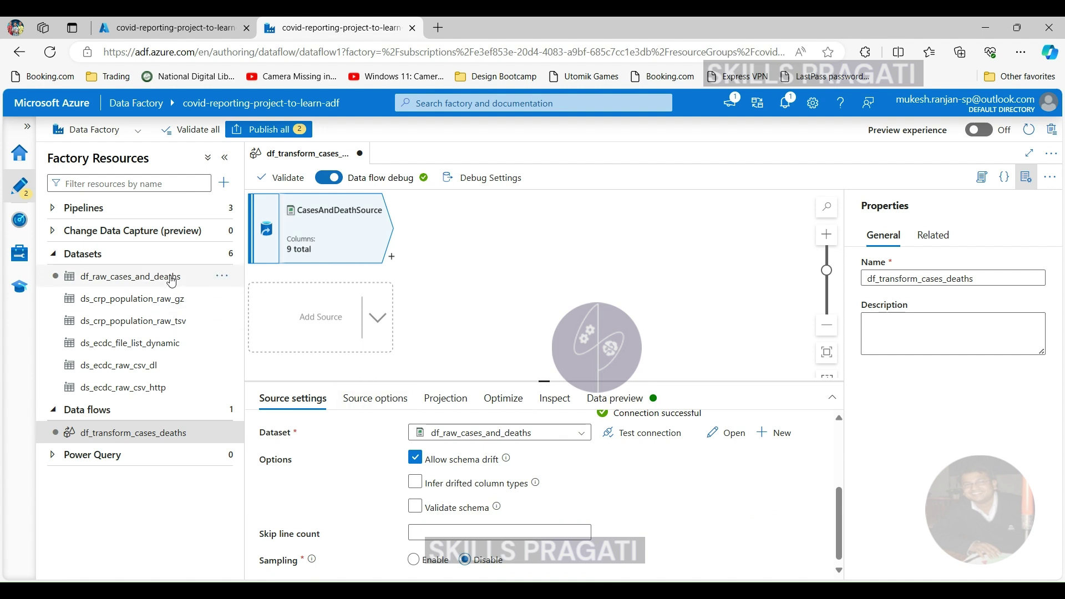
Open the df_raw_cases_and_deaths dataset and examine the column names and types in its schema
{"action": "left_click", "coordinate": [221, 275]}
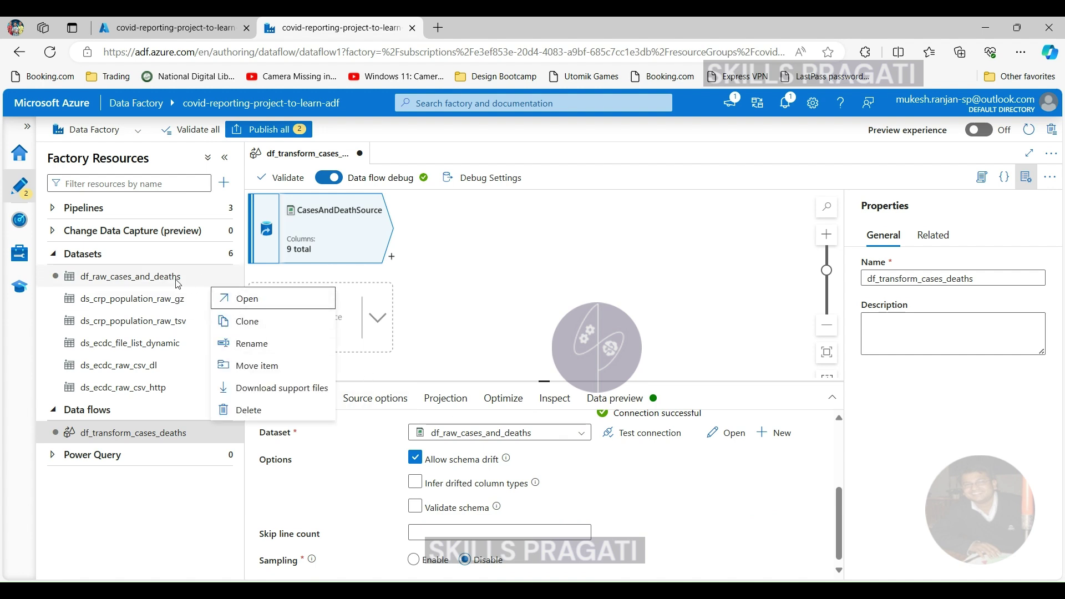
{"action": "left_click", "coordinate": [156, 283]}
{"action": "left_click", "coordinate": [156, 283]}
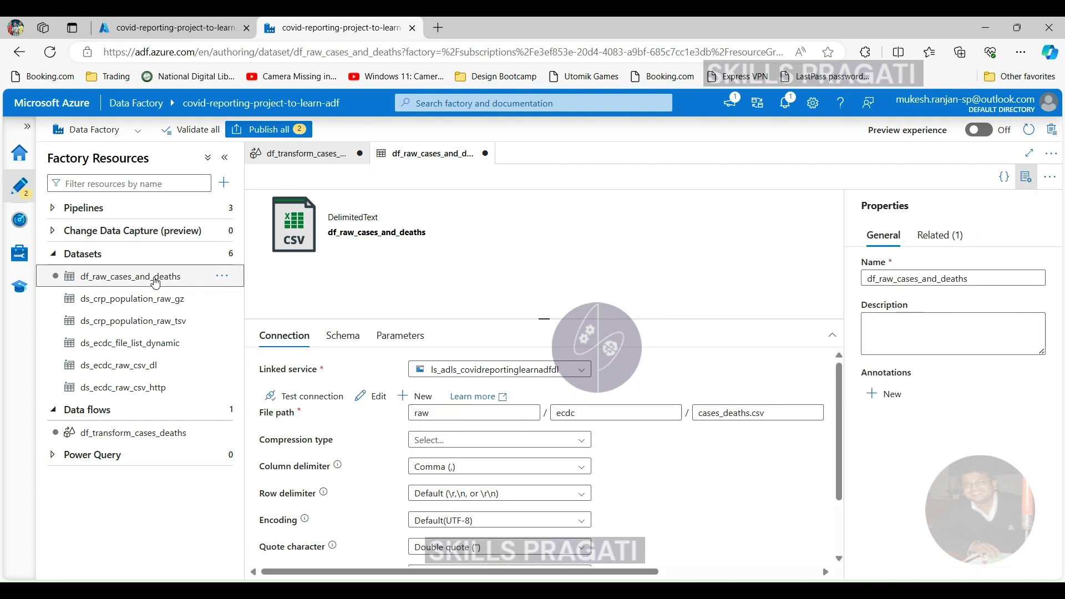
{"action": "left_click", "coordinate": [342, 335]}
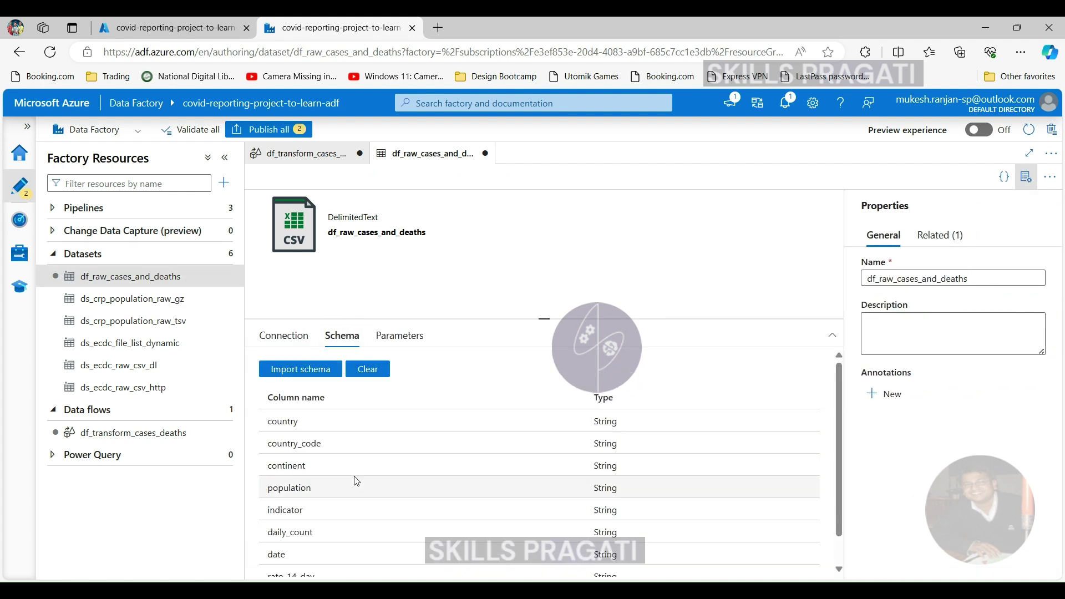
{"action": "scroll", "coordinate": [345, 468], "scroll_direction": "down", "scroll_amount": 1}
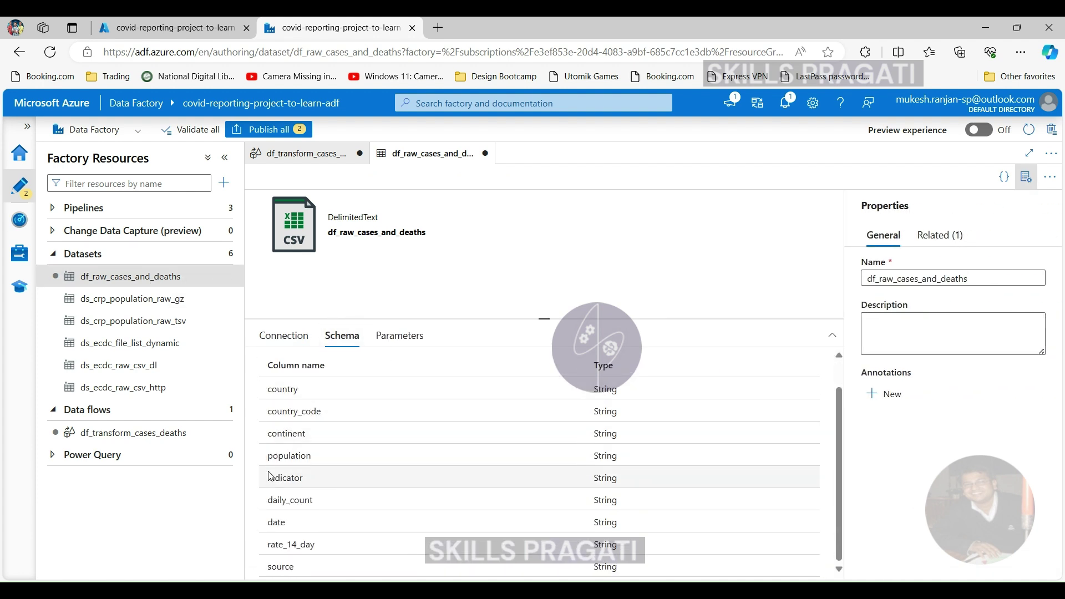
Return to the data flow and try the source's Validate schema and Sampling options, setting both back to off
{"action": "left_click", "coordinate": [315, 159]}
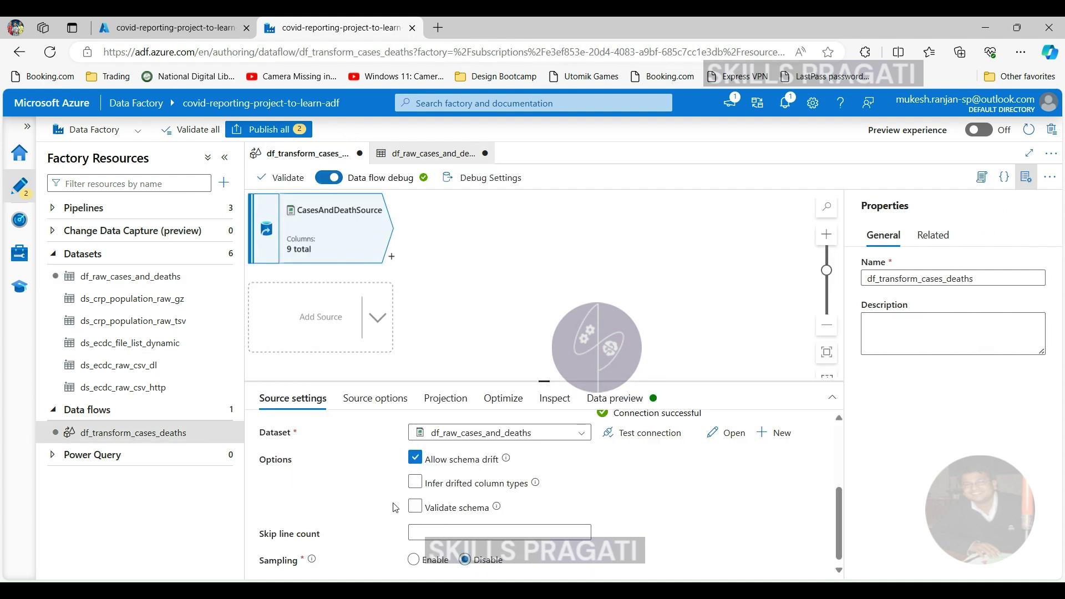
{"action": "left_click", "coordinate": [415, 507]}
{"action": "left_click", "coordinate": [416, 508]}
{"action": "mouse_move", "coordinate": [496, 506]}
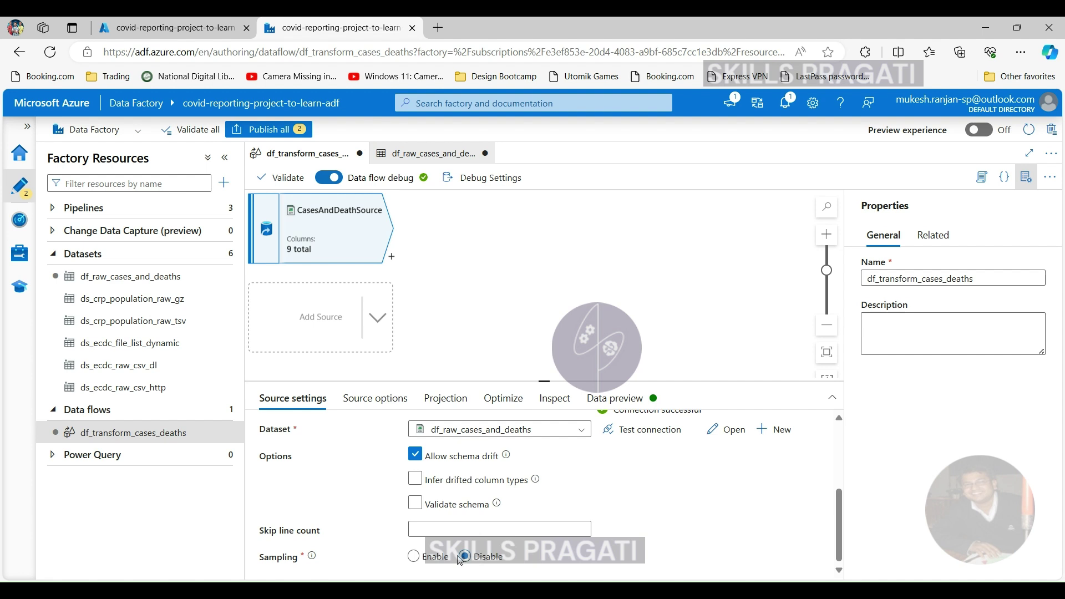
{"action": "left_click", "coordinate": [414, 555]}
{"action": "left_click", "coordinate": [465, 557]}
{"action": "left_click", "coordinate": [344, 236]}
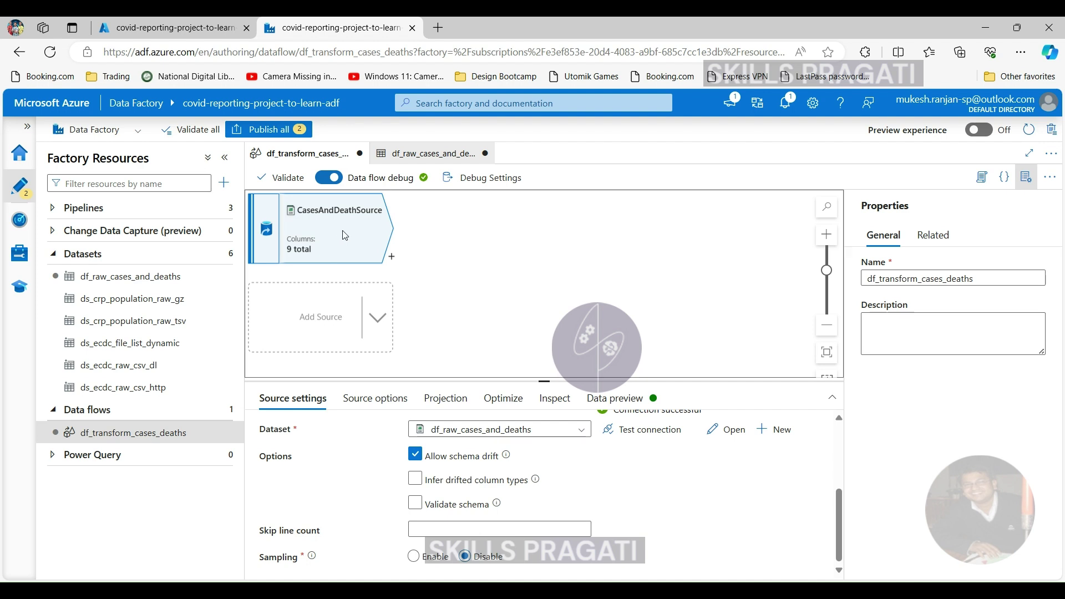
Set the row limit for CasesAndDeathSource in the data flow's debug settings to 2000
{"action": "left_click", "coordinate": [484, 179]}
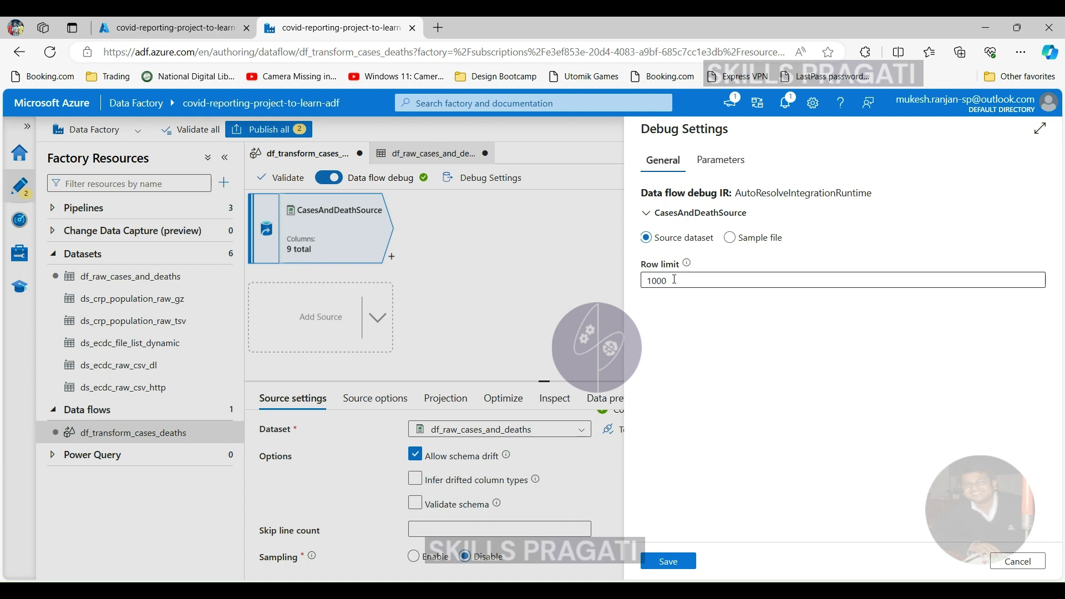
{"action": "left_click_drag", "start_coordinate": [674, 279], "coordinate": [633, 284]}
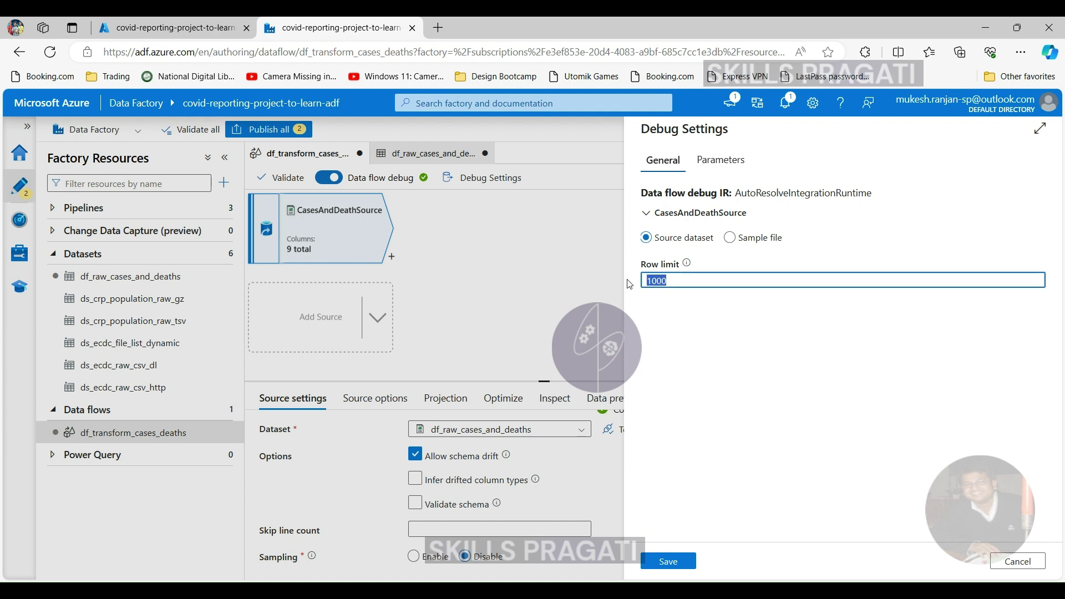
{"action": "type", "text": "2"}
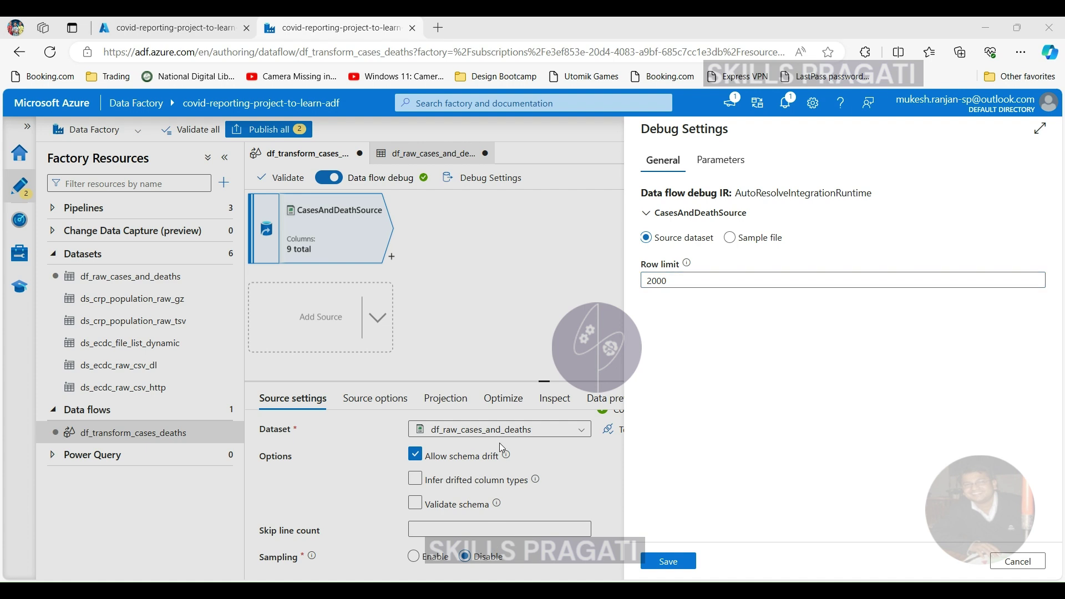
Switch the debug source to the sample file raw/ecdc/case_deaths_uk_ind_only.csv and save the debug settings
{"action": "left_click", "coordinate": [730, 238]}
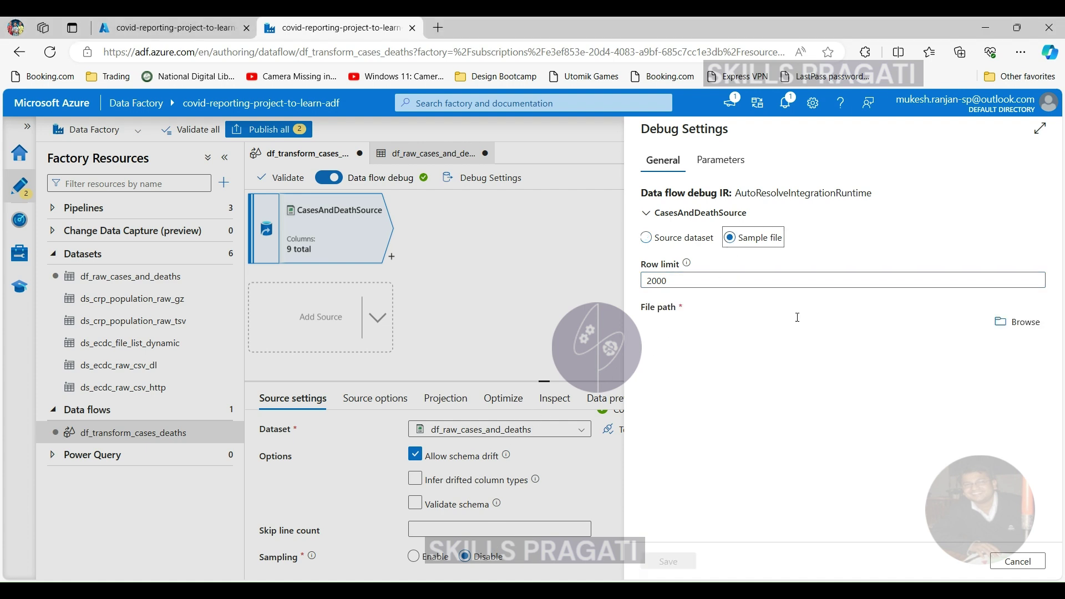
{"action": "left_click", "coordinate": [1023, 325]}
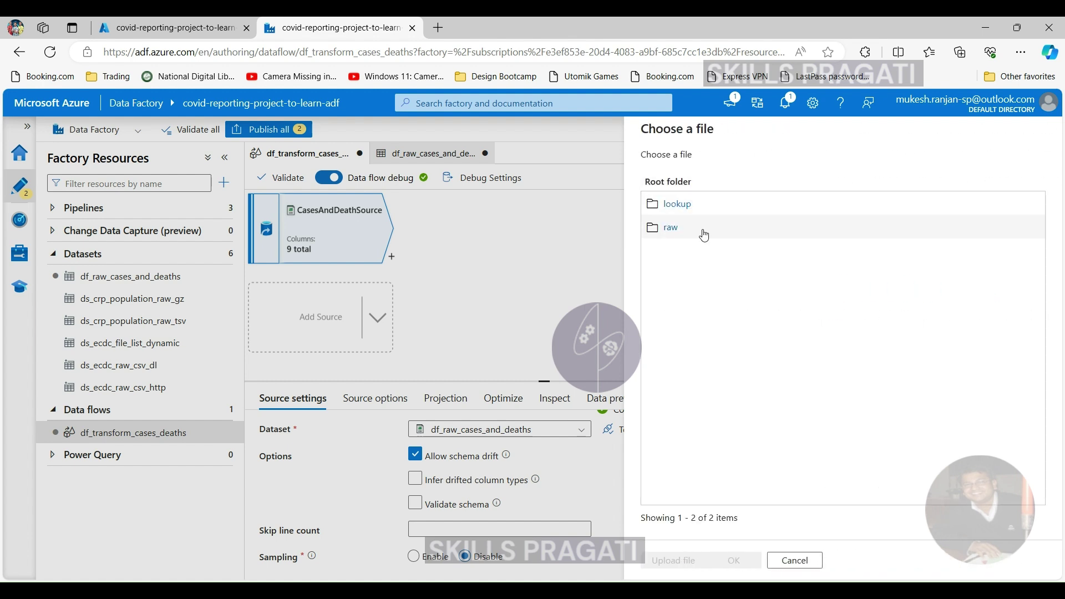
{"action": "left_click", "coordinate": [670, 229]}
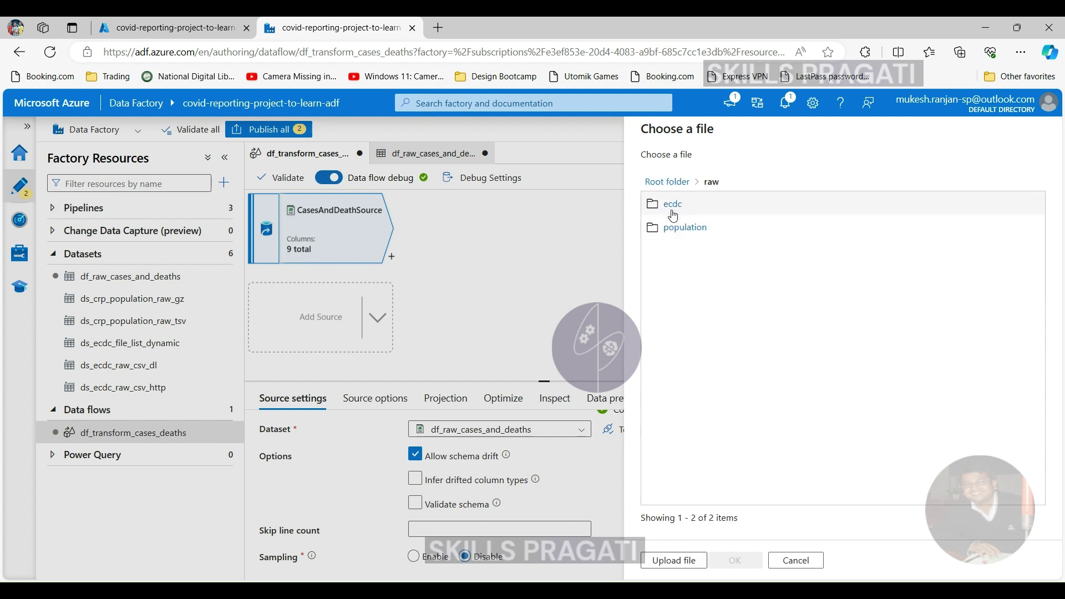
{"action": "left_click", "coordinate": [673, 212]}
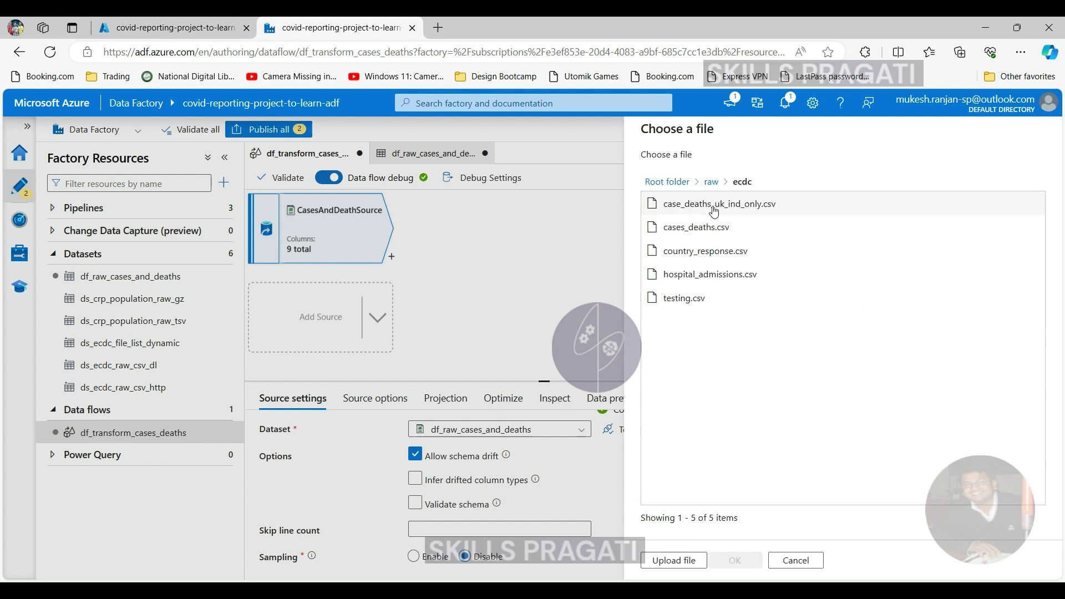
{"action": "left_click", "coordinate": [715, 211]}
{"action": "left_click", "coordinate": [735, 560]}
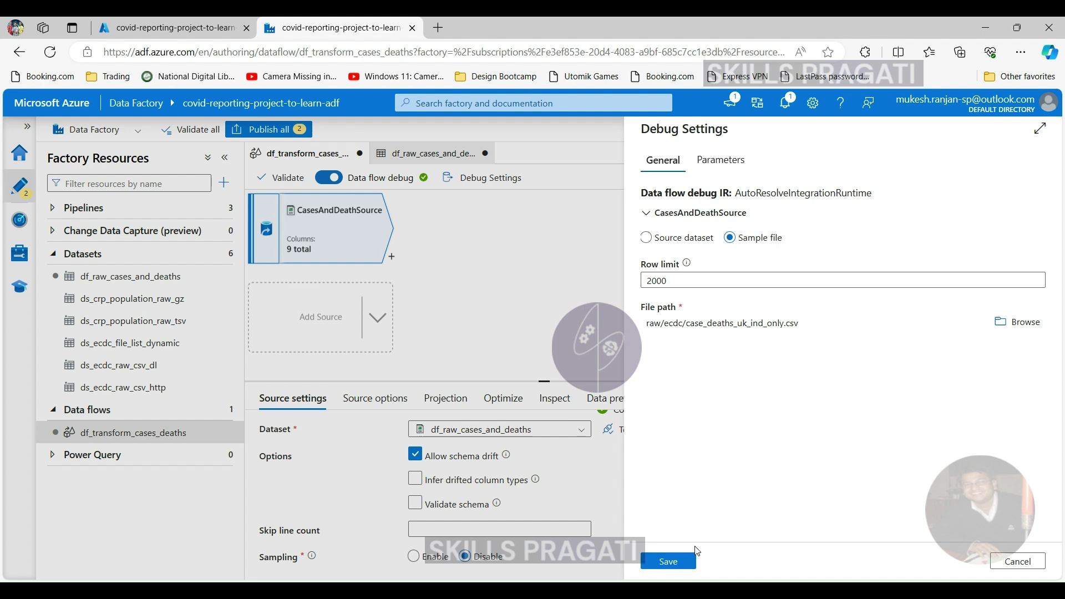
{"action": "left_click", "coordinate": [672, 562]}
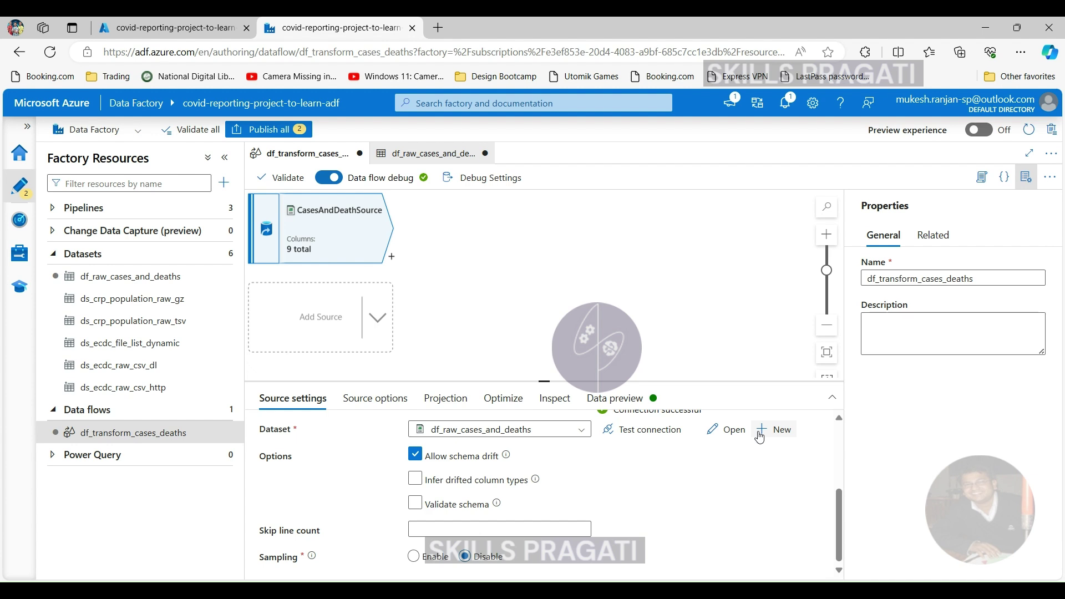
Review the source options of CasesAndDeathSource, from wildcard paths to the after-completion action and the last-modified filter
{"action": "left_click", "coordinate": [376, 403]}
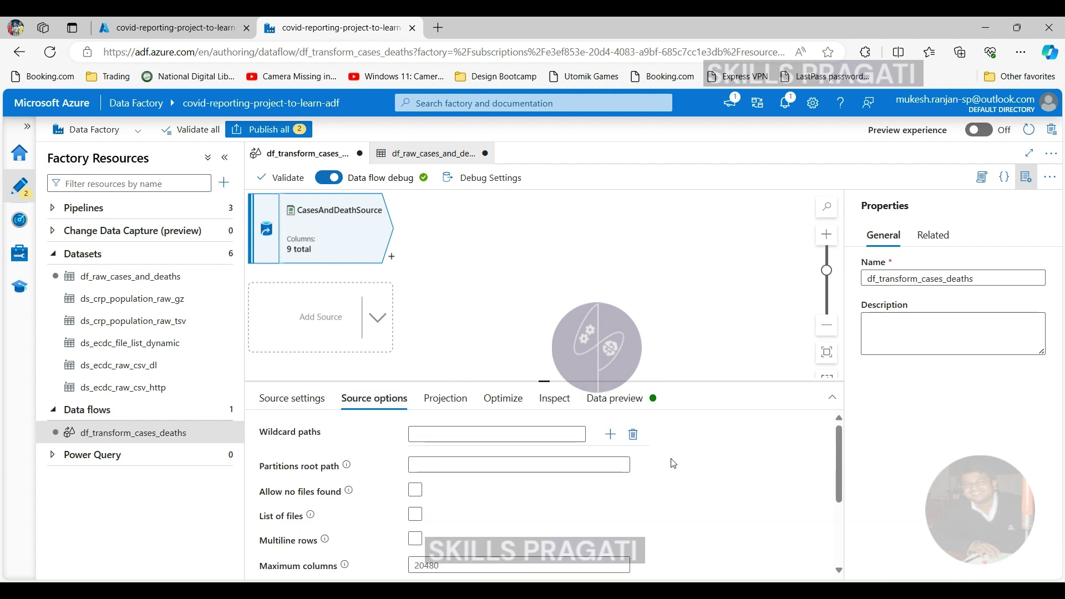
{"action": "scroll", "coordinate": [662, 480], "scroll_direction": "down", "scroll_amount": 3}
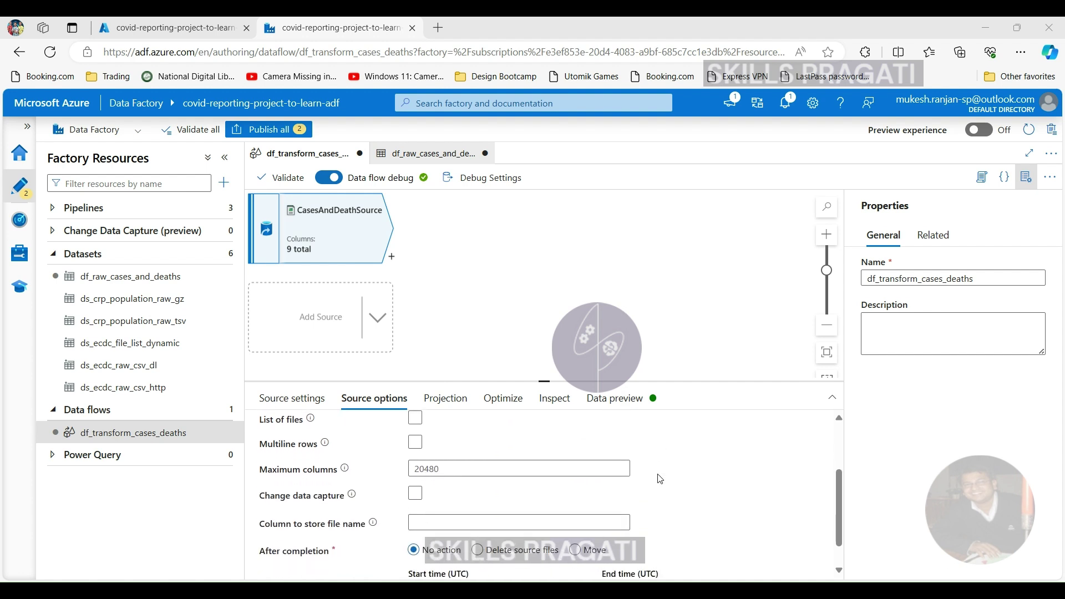
{"action": "scroll", "coordinate": [662, 479], "scroll_direction": "down", "scroll_amount": 1}
{"action": "scroll", "coordinate": [666, 481], "scroll_direction": "up", "scroll_amount": 5}
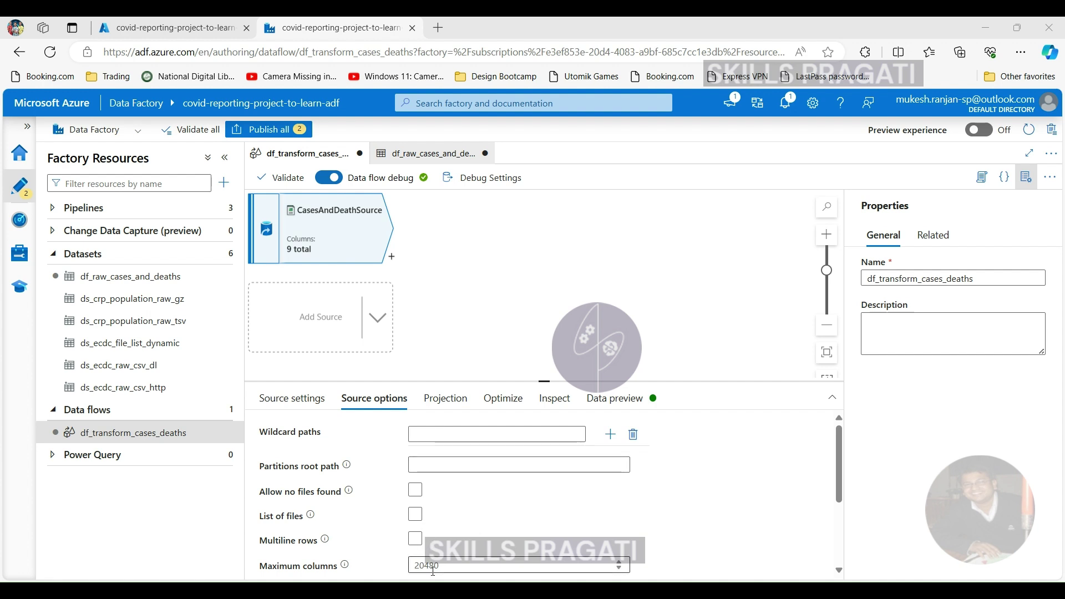
{"action": "scroll", "coordinate": [425, 570], "scroll_direction": "down", "scroll_amount": 3}
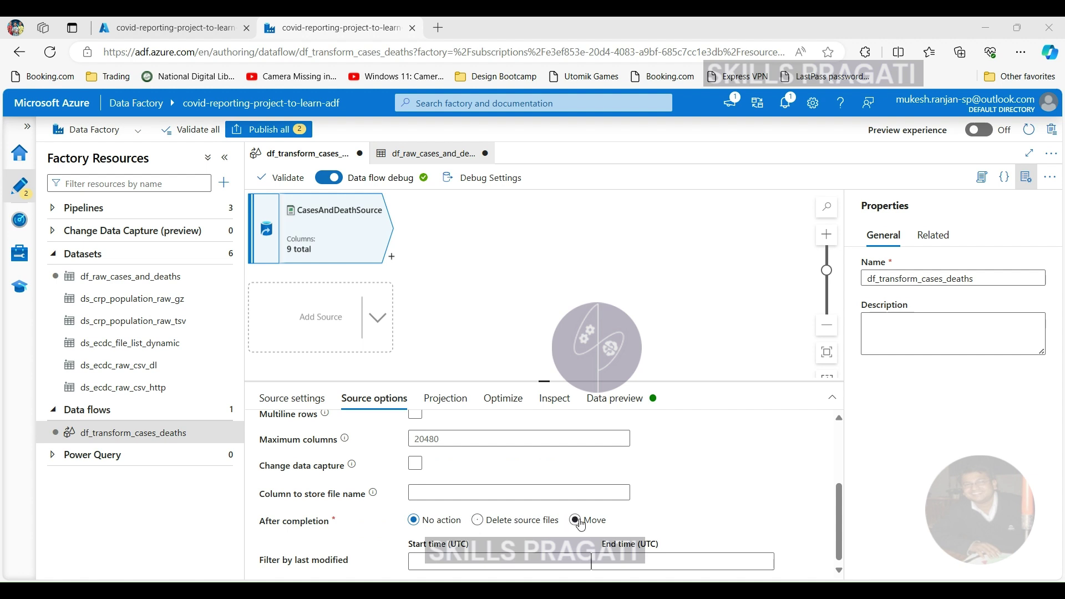
{"action": "scroll", "coordinate": [387, 533], "scroll_direction": "down", "scroll_amount": 1}
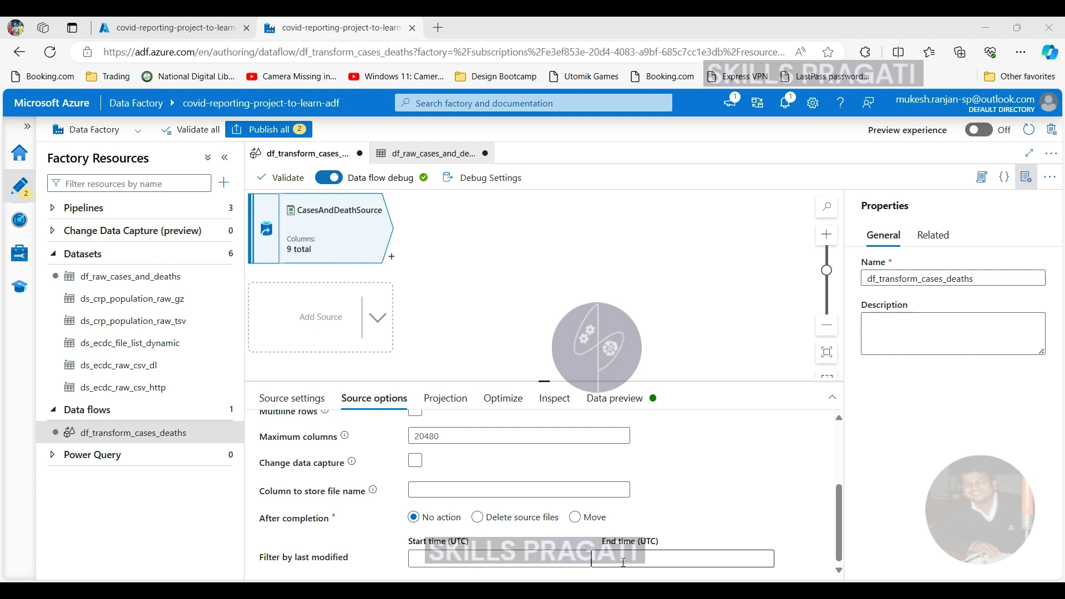
Enlarge the source's projection view and automatically detect the data types of its columns
{"action": "left_click", "coordinate": [446, 399]}
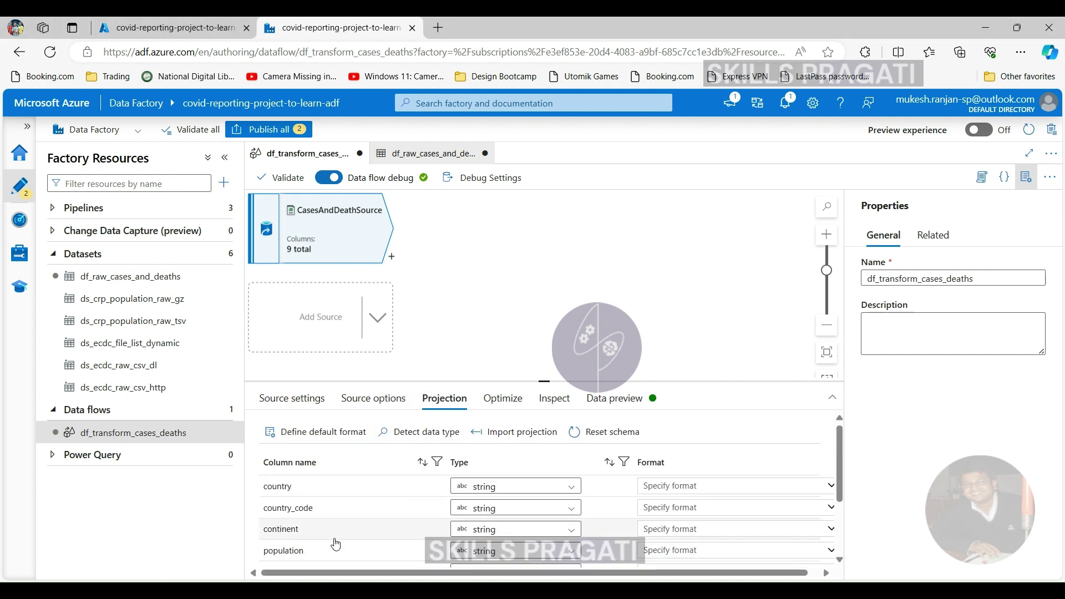
{"action": "scroll", "coordinate": [336, 544], "scroll_direction": "down", "scroll_amount": 2}
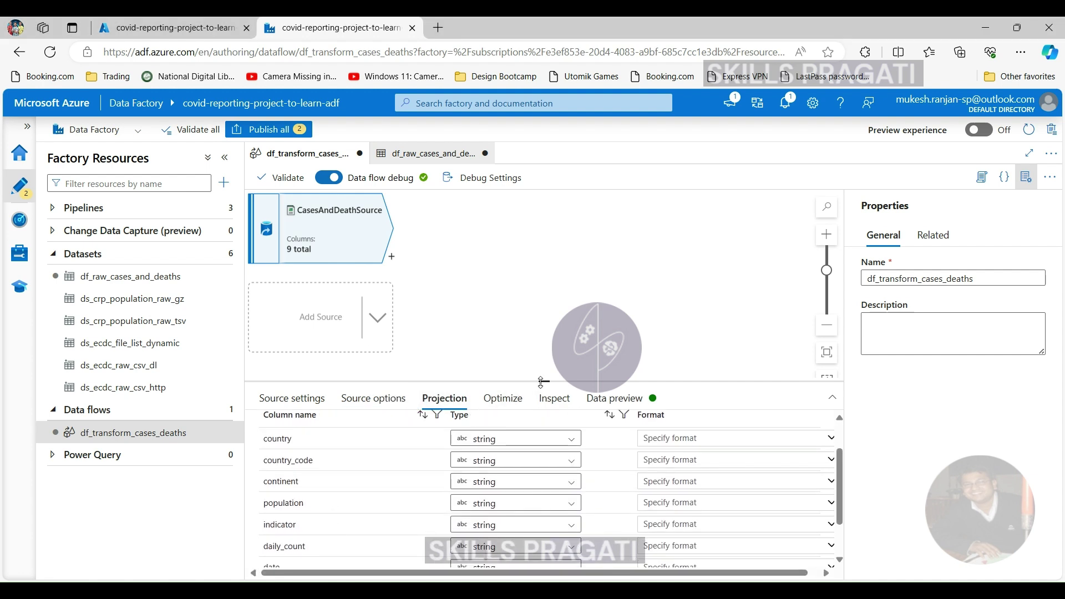
{"action": "left_click_drag", "start_coordinate": [542, 380], "coordinate": [522, 284]}
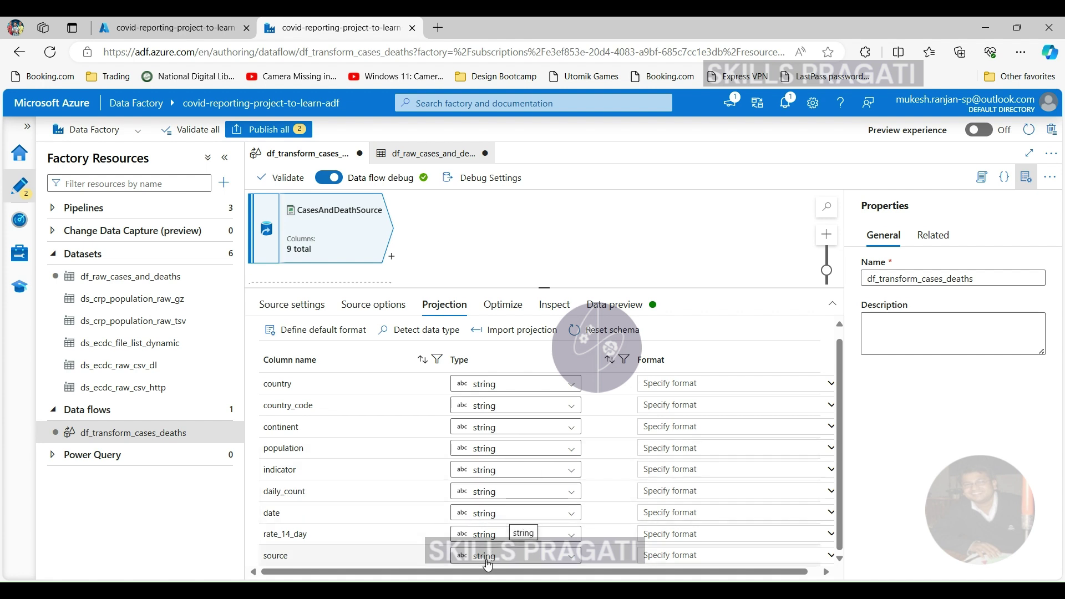
{"action": "left_click", "coordinate": [487, 514]}
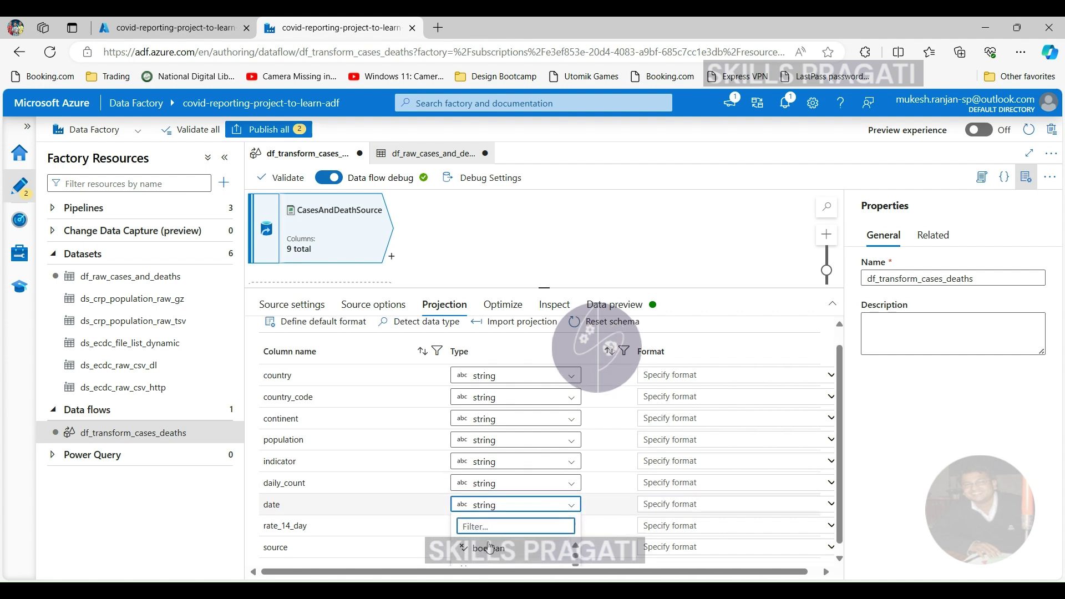
{"action": "scroll", "coordinate": [489, 547], "scroll_direction": "down", "scroll_amount": 1}
{"action": "left_click", "coordinate": [490, 549]}
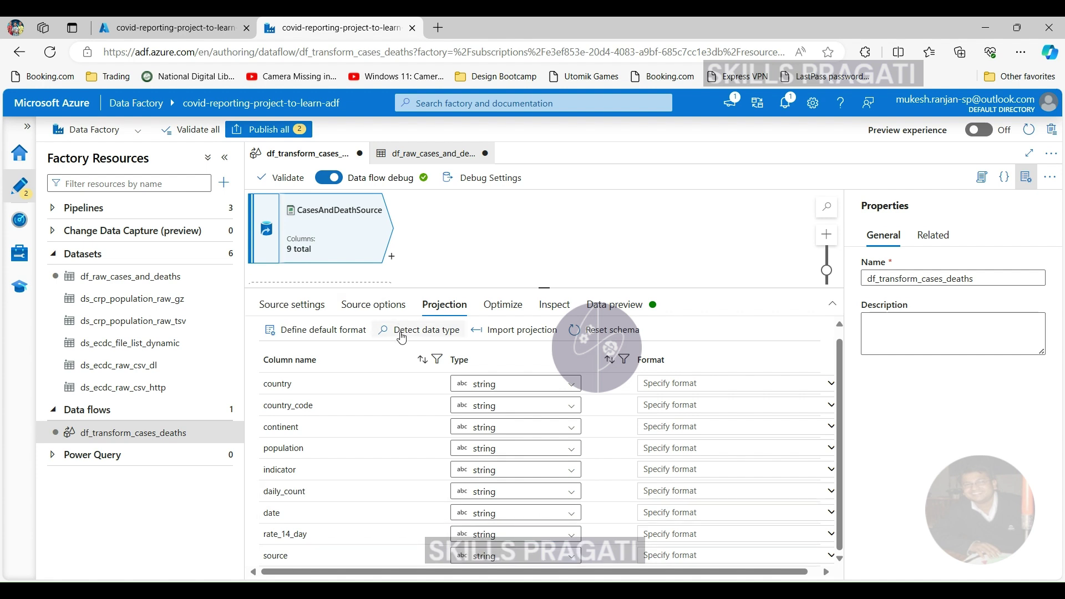
{"action": "left_click", "coordinate": [420, 333]}
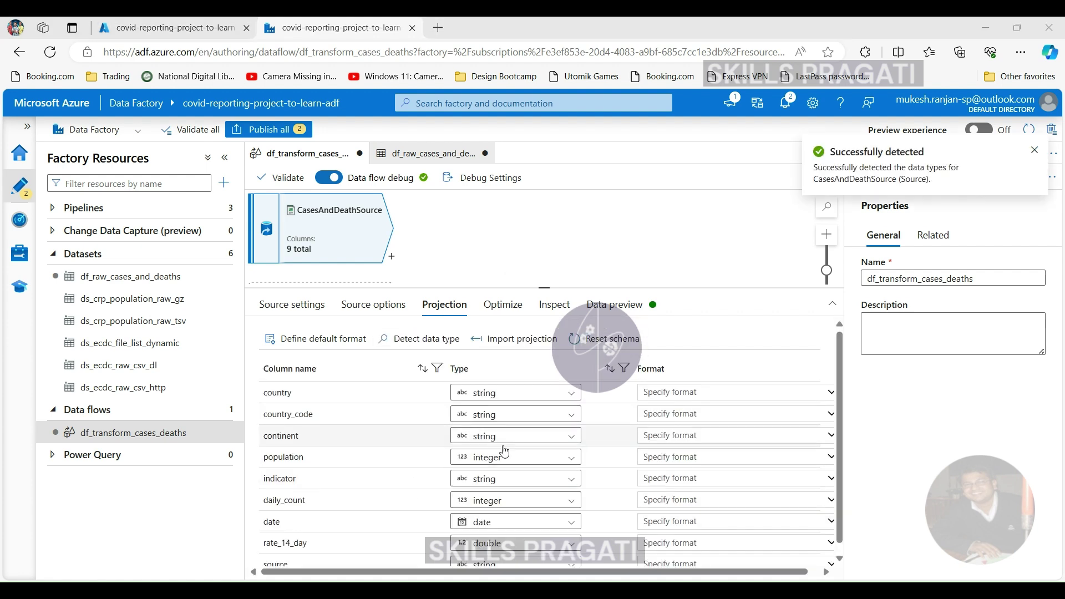
{"action": "scroll", "coordinate": [426, 475], "scroll_direction": "down", "scroll_amount": 1}
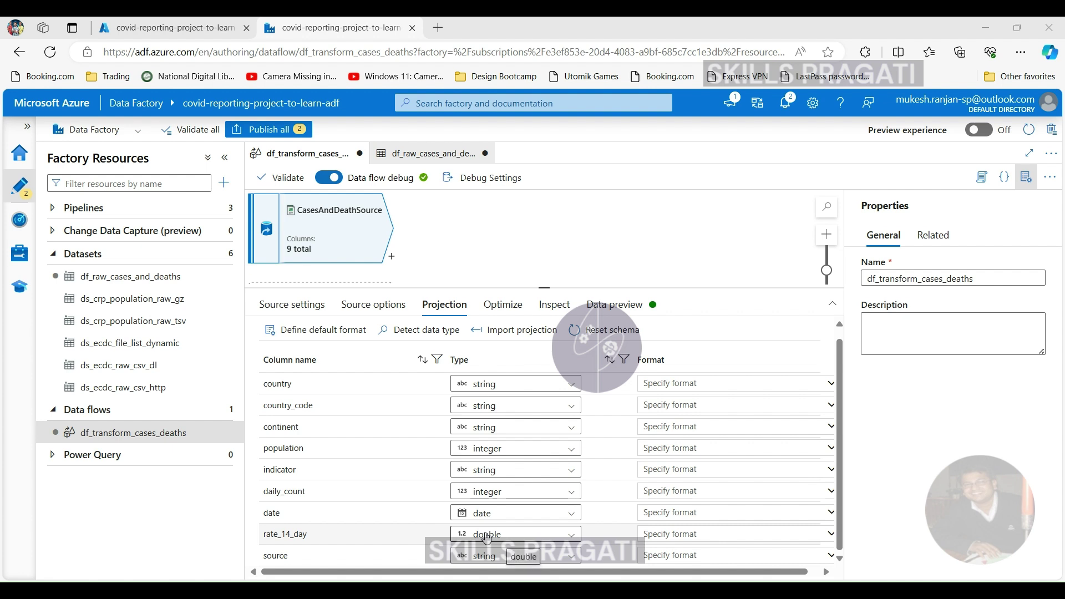
Refresh the source's data preview and examine the rows, widening the indicator and population columns to read them
{"action": "left_click", "coordinate": [614, 305]}
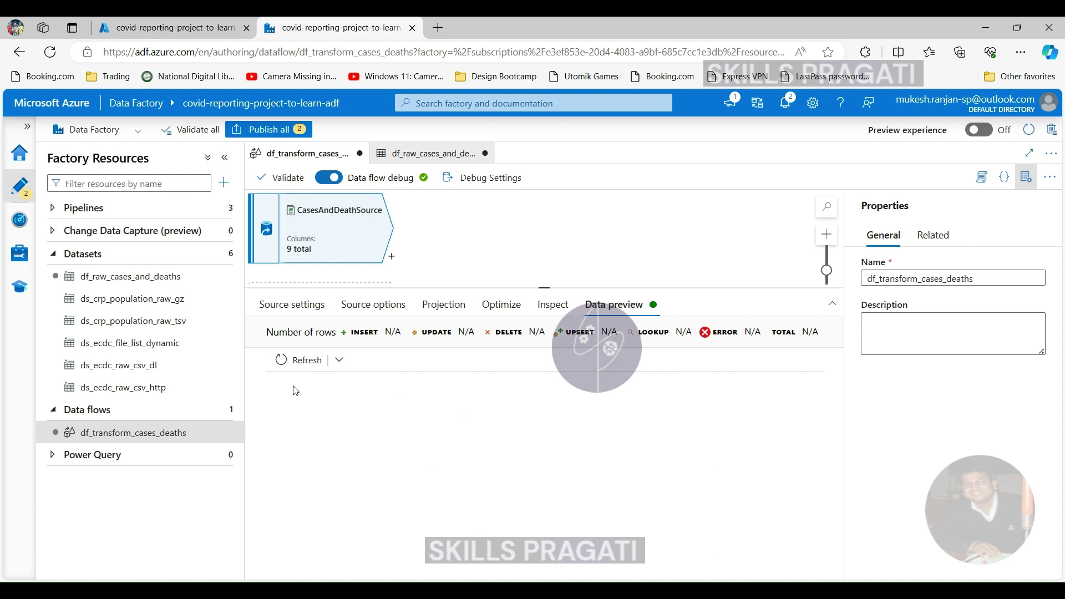
{"action": "left_click", "coordinate": [284, 360]}
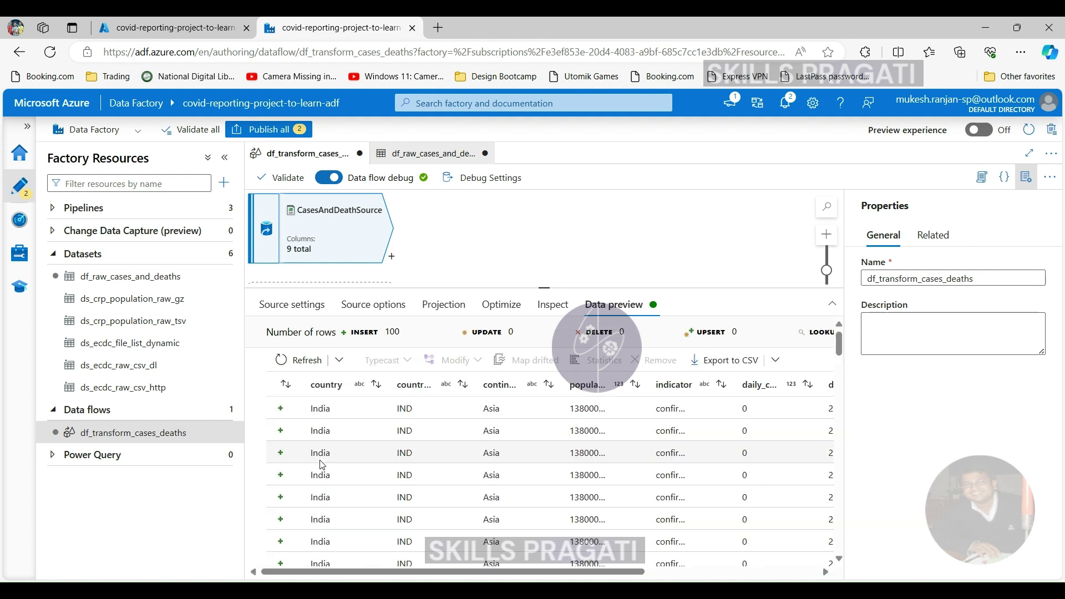
{"action": "scroll", "coordinate": [333, 466], "scroll_direction": "down", "scroll_amount": 4}
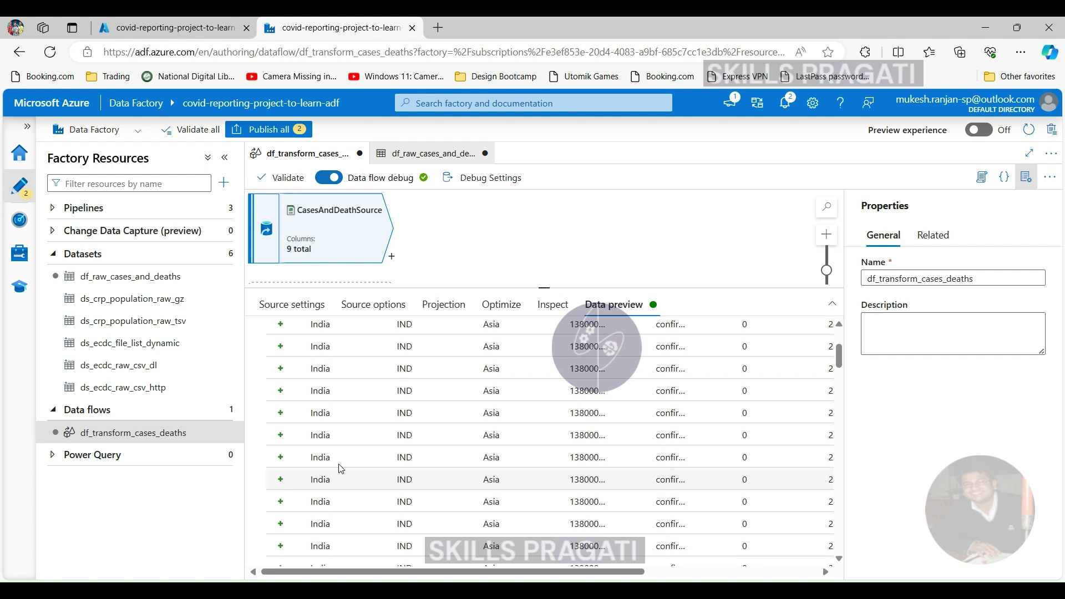
{"action": "scroll", "coordinate": [341, 468], "scroll_direction": "up", "scroll_amount": 4}
{"action": "scroll", "coordinate": [610, 389], "scroll_direction": "down", "scroll_amount": 1}
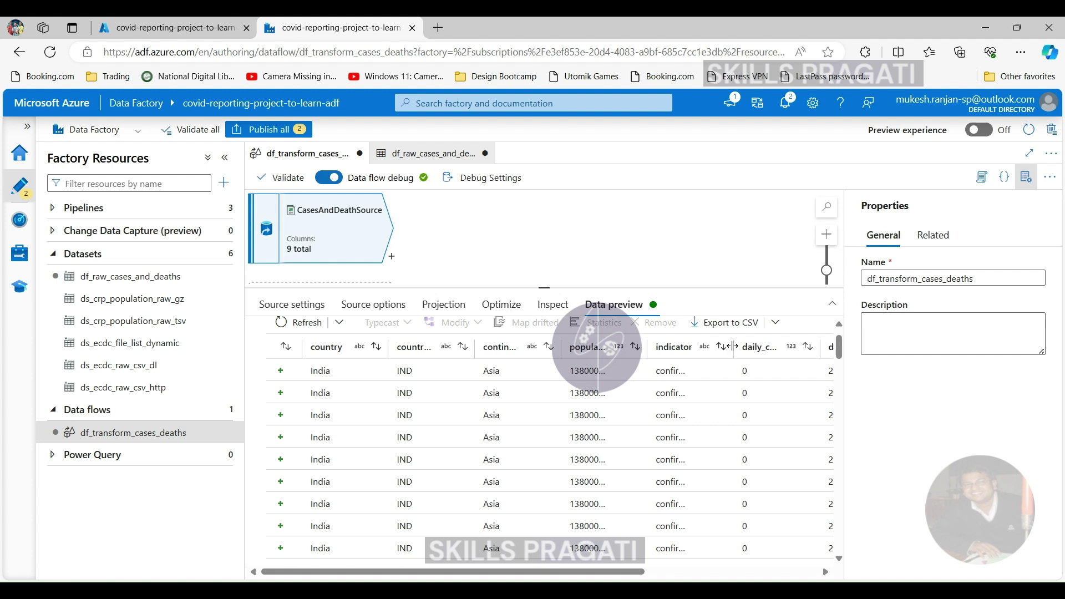
{"action": "left_click_drag", "start_coordinate": [732, 346], "coordinate": [779, 346]}
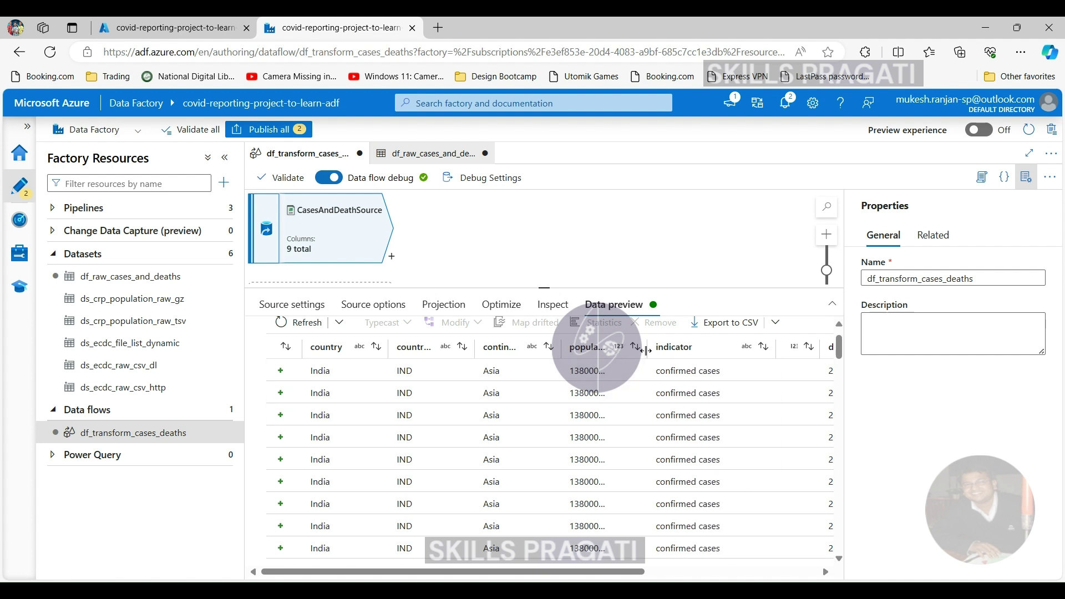
{"action": "left_click_drag", "start_coordinate": [644, 348], "coordinate": [682, 348]}
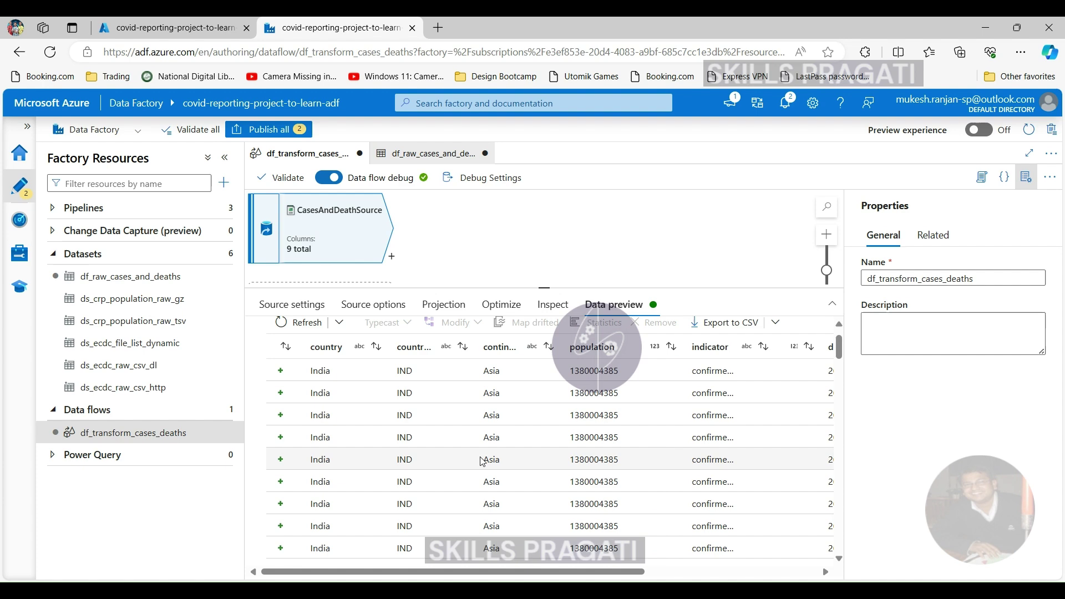
{"action": "scroll", "coordinate": [483, 462], "scroll_direction": "down", "scroll_amount": 1}
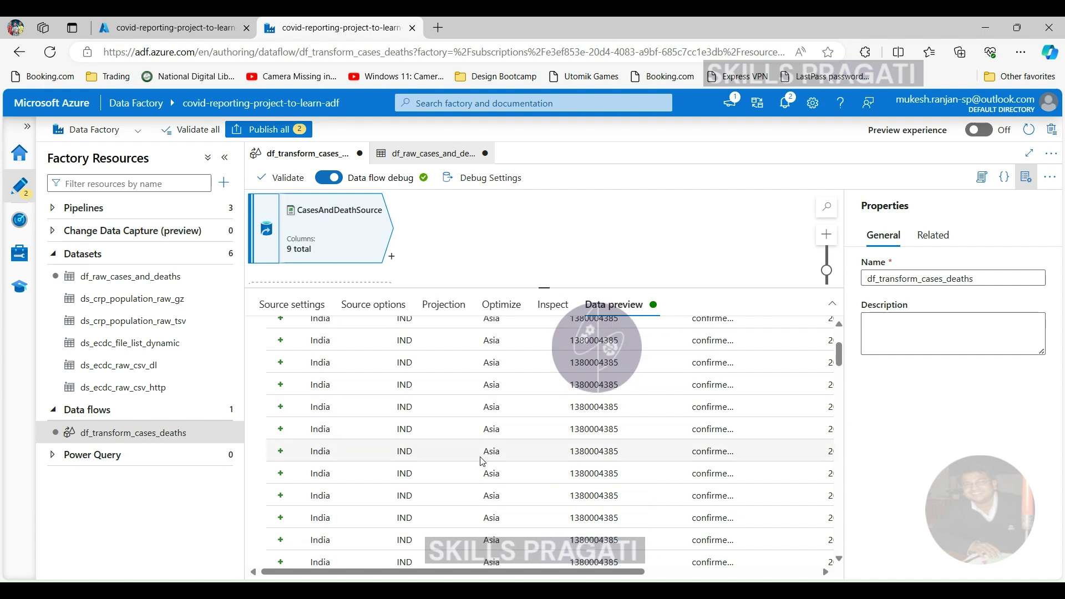
Recheck the sample file and row limit in the debug settings and close them without saving
{"action": "left_click", "coordinate": [480, 179]}
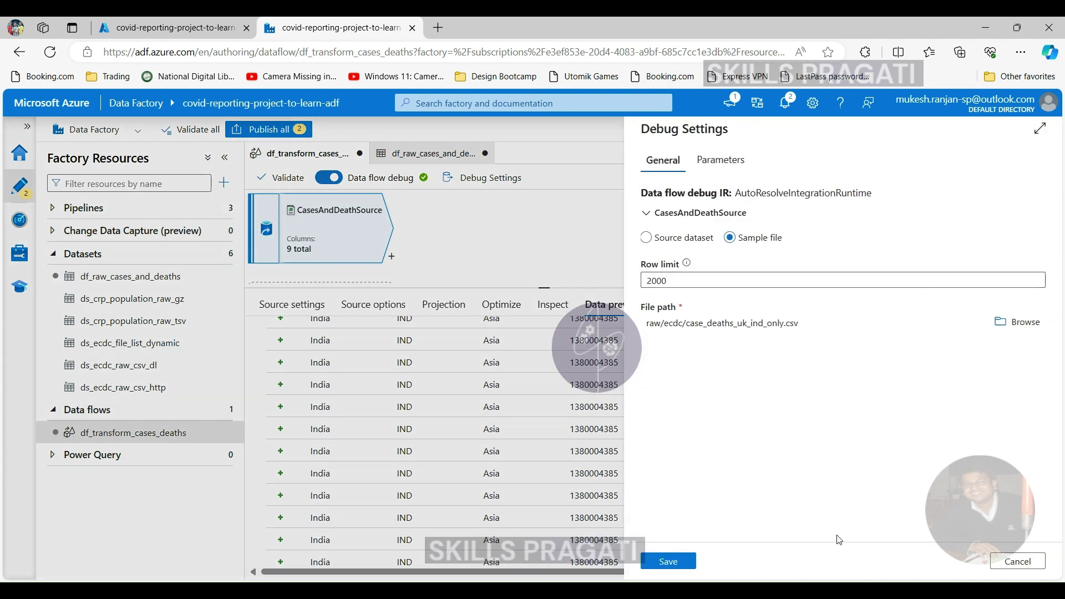
{"action": "left_click", "coordinate": [1018, 562]}
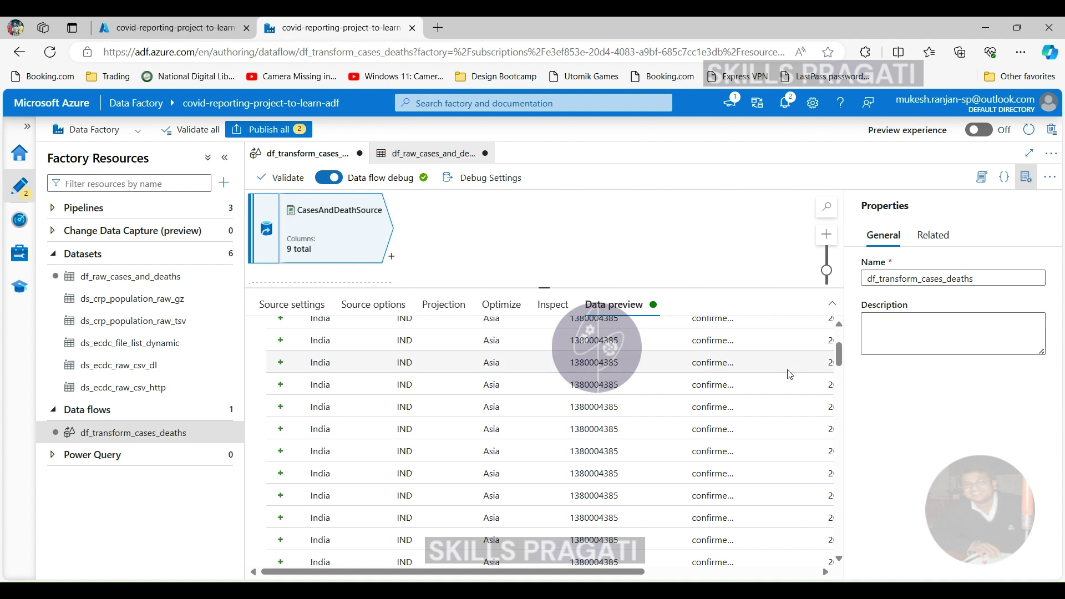